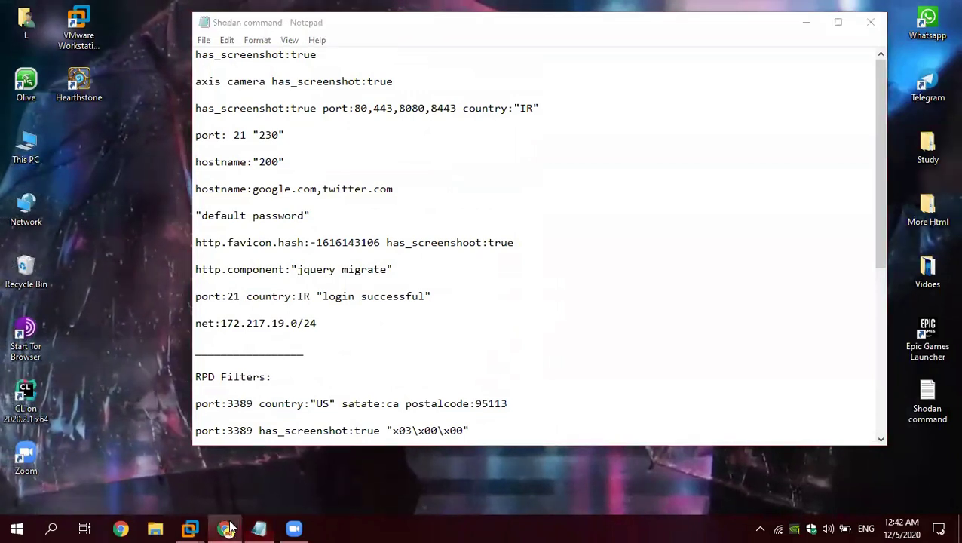
Step: Bring Chrome to the front and switch to the shodan.io home page tab
click(226, 528)
click(122, 15)
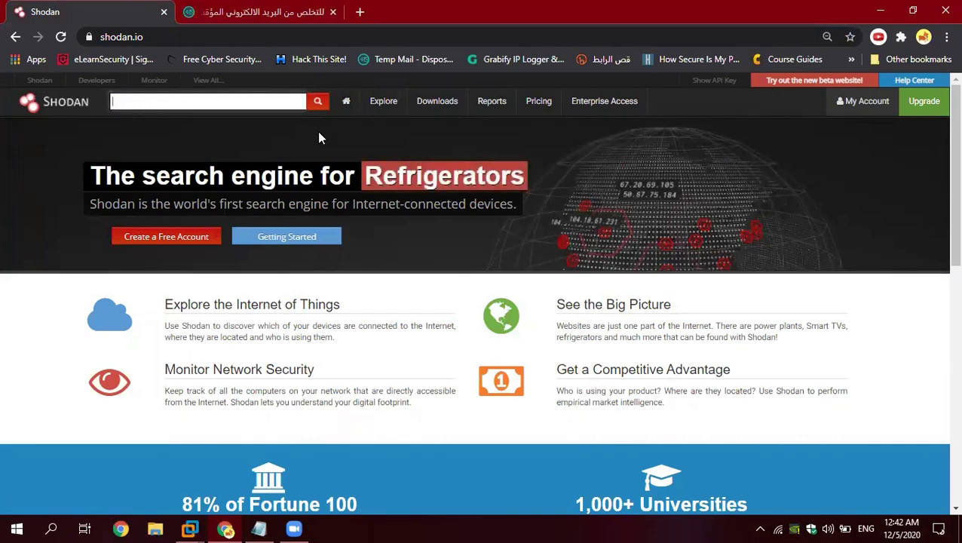
Step: On the Temp Mail tab, copy the disposable e-mail address and refresh the inbox
click(291, 20)
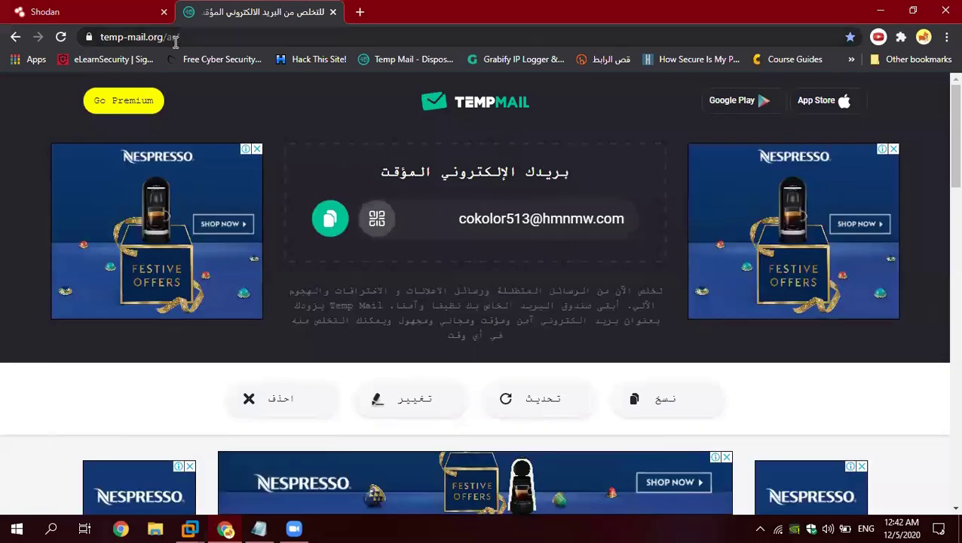
click(332, 219)
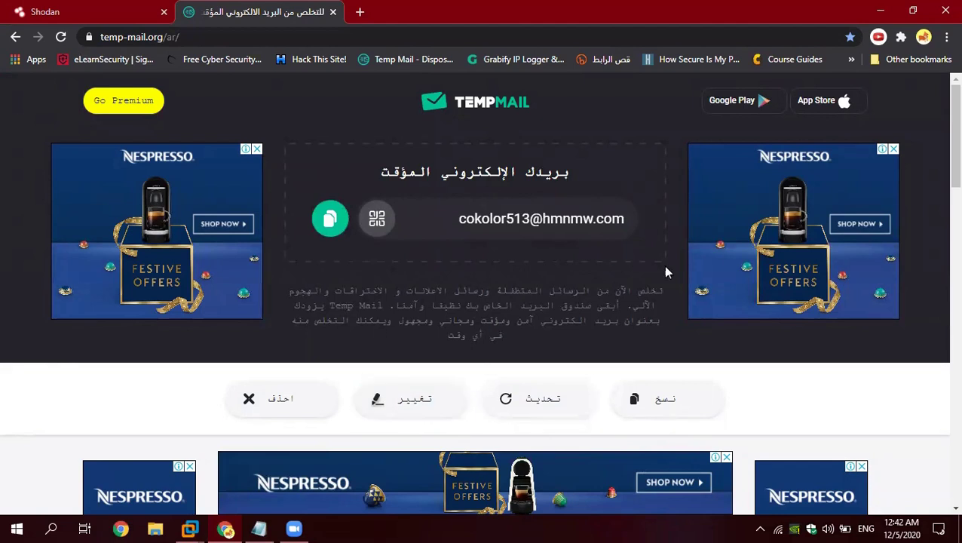
click(524, 401)
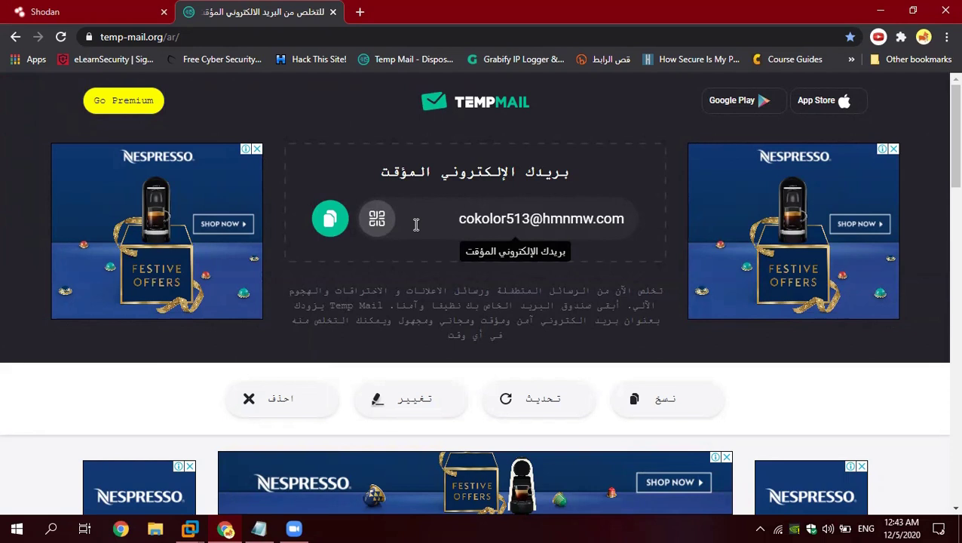
Step: Copy the has_screenshot:true line from the Notepad notes into Shodan's search box
click(76, 19)
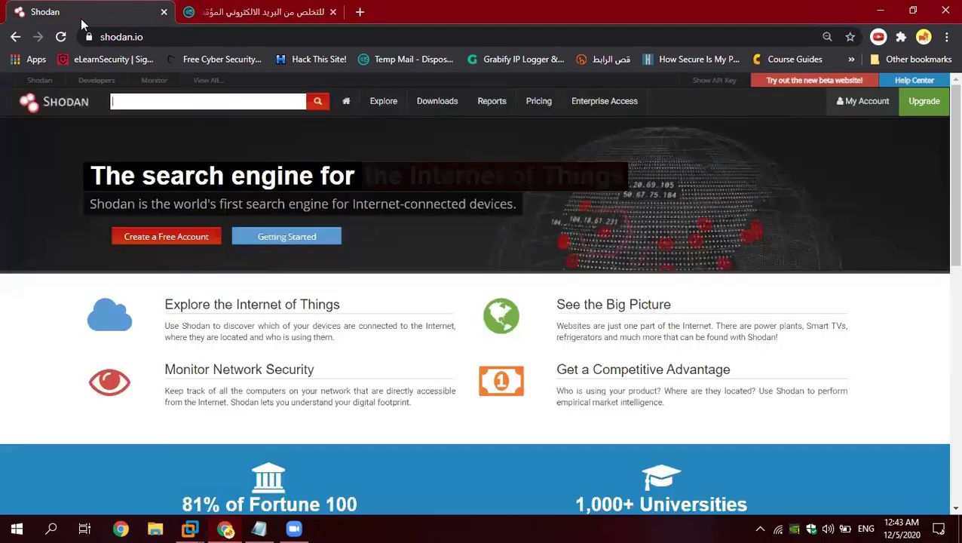
click(258, 528)
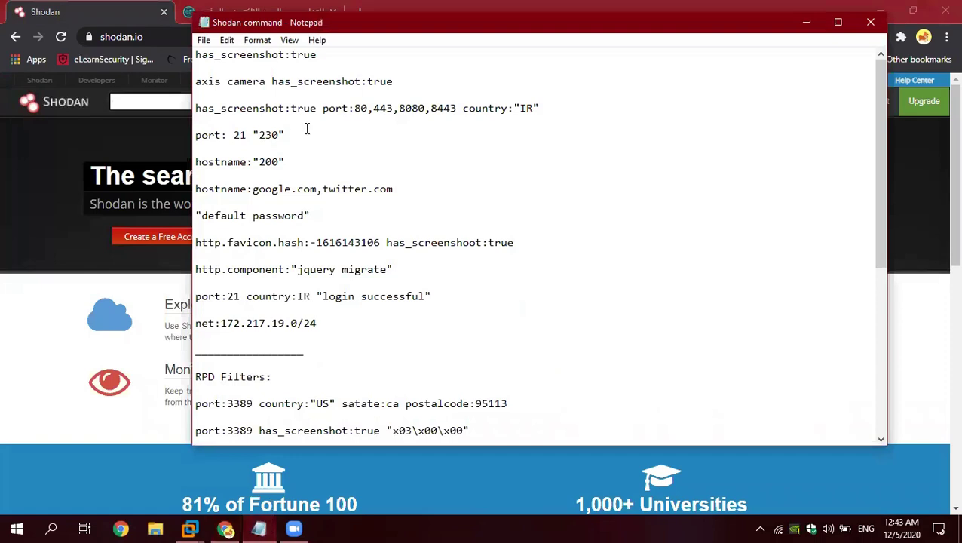
drag(319, 56, 216, 59)
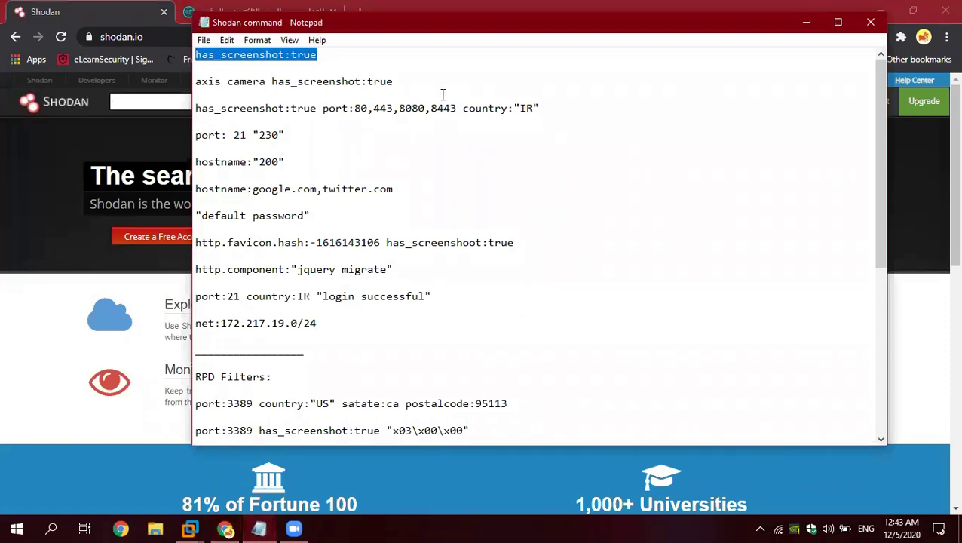
click(151, 101)
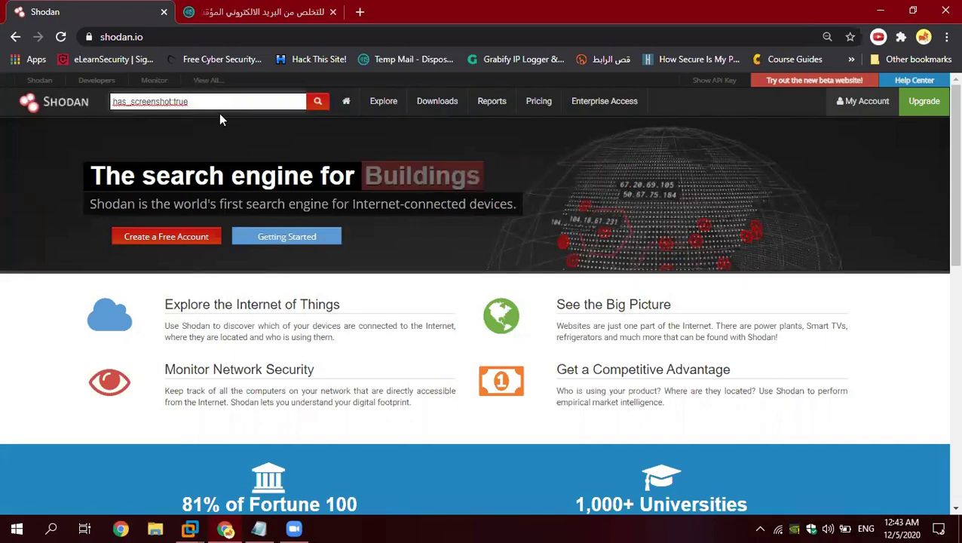
Step: Run the has_screenshot:true search to list matching hosts
click(319, 109)
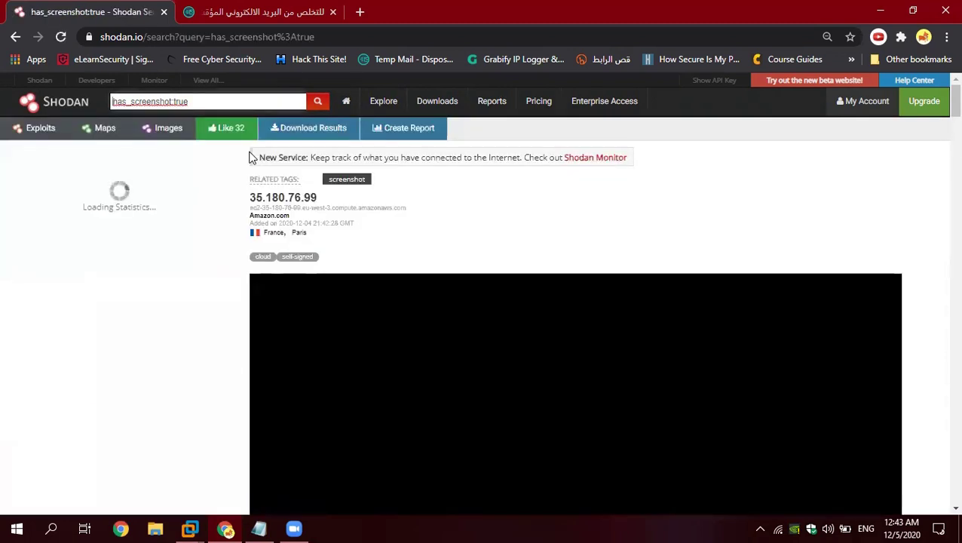
Step: Scroll through the has_screenshot:true results and check the query text in the search box
scroll(381, 235, down, 1)
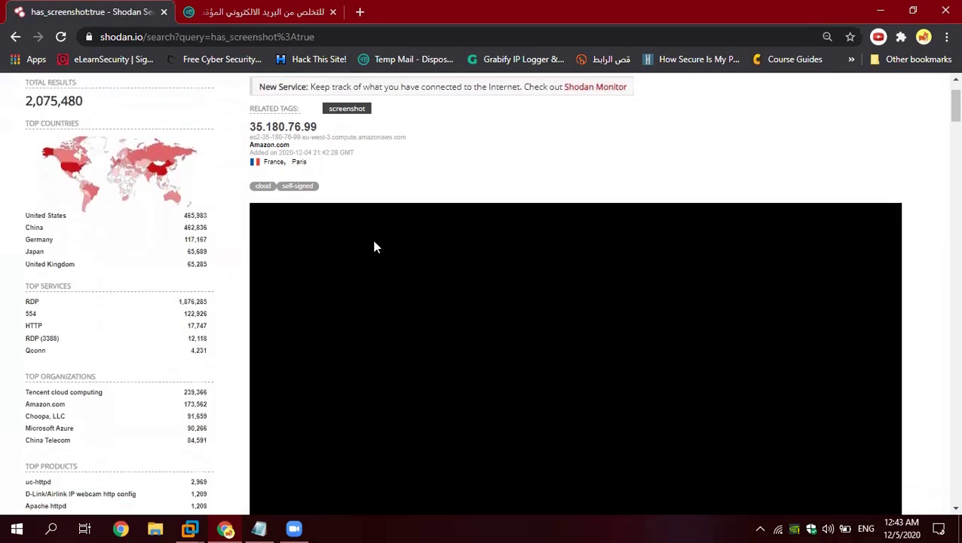
scroll(314, 218, up, 1)
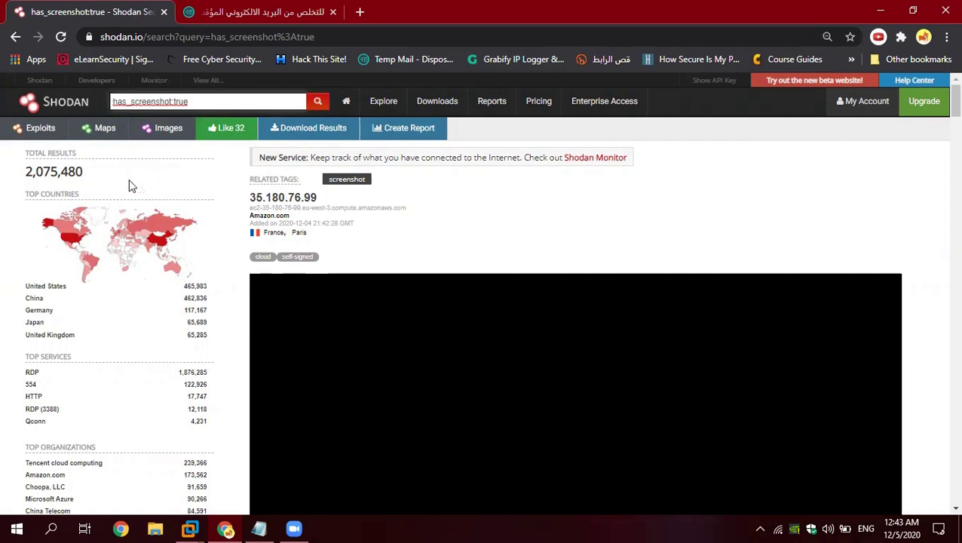
scroll(140, 415, down, 4)
scroll(155, 355, up, 1)
scroll(162, 321, up, 3)
scroll(113, 226, down, 1)
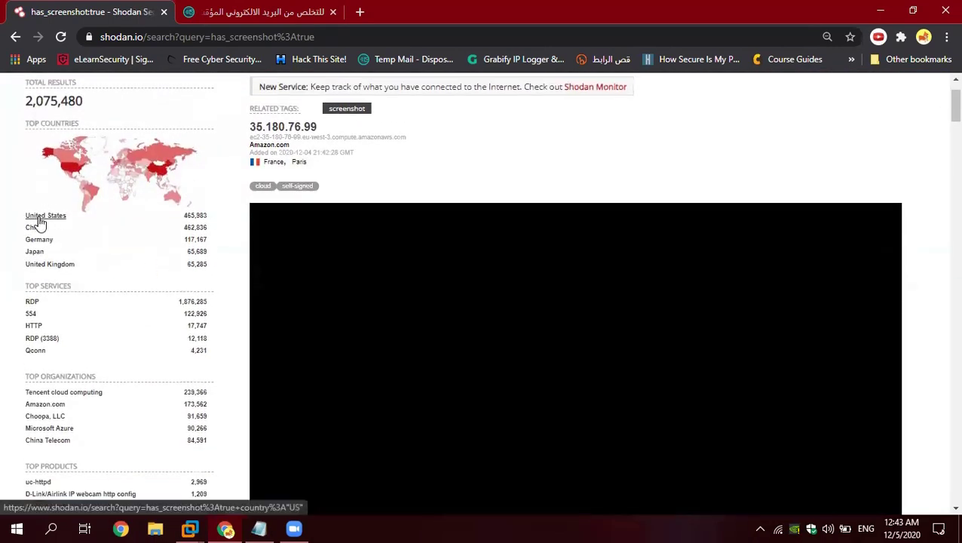
scroll(23, 199, up, 1)
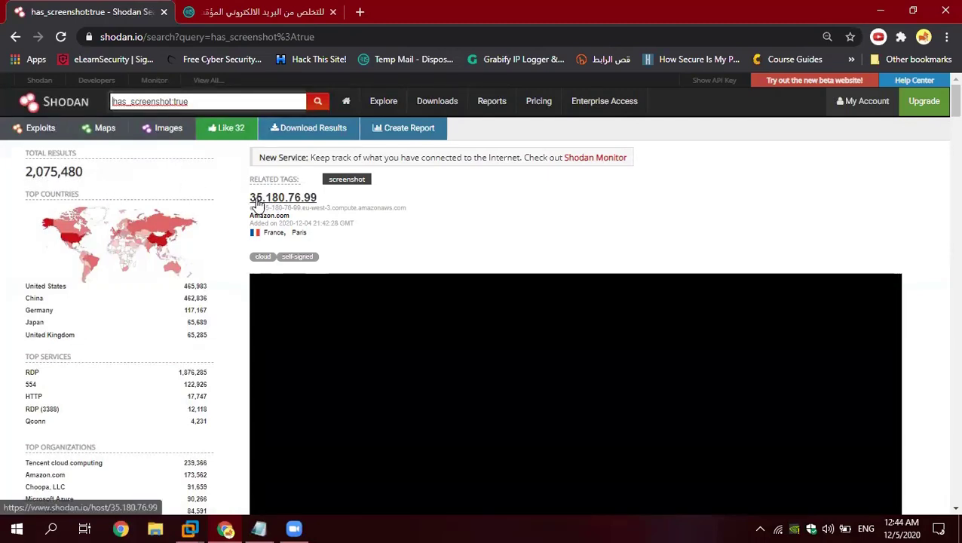
drag(194, 98, 111, 98)
click(186, 102)
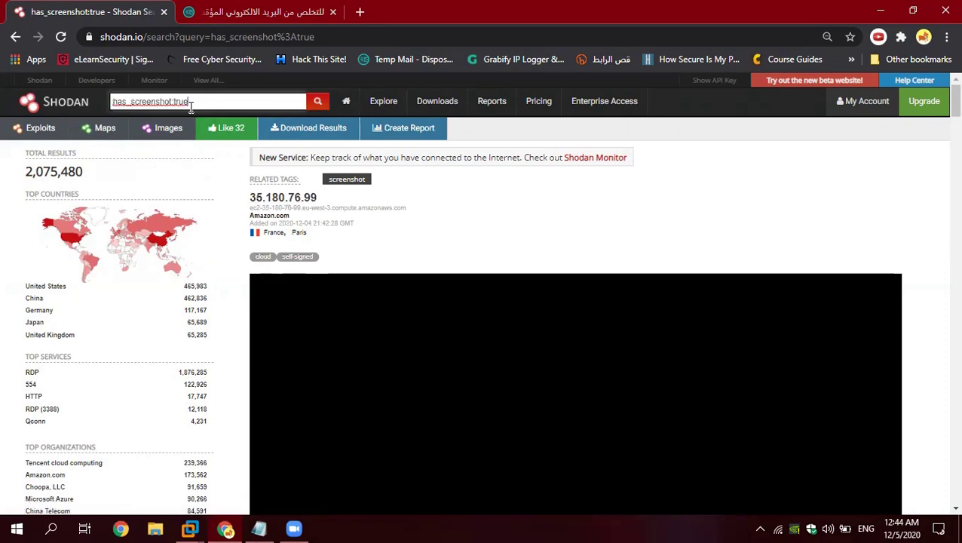
Step: Filter results by 'Yawcam webcam viewer httpd' under Top Products, leaving 382 hosts
scroll(125, 218, down, 1)
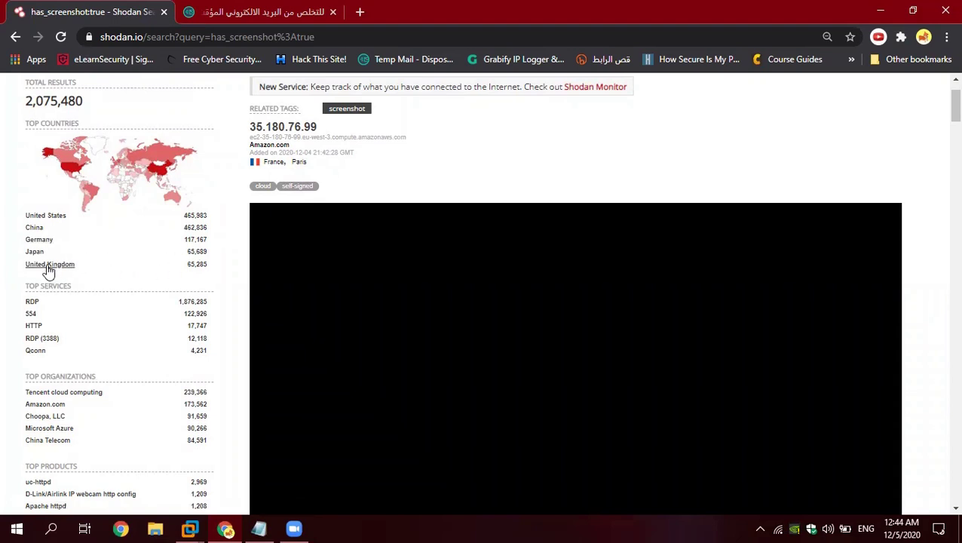
scroll(137, 291, down, 1)
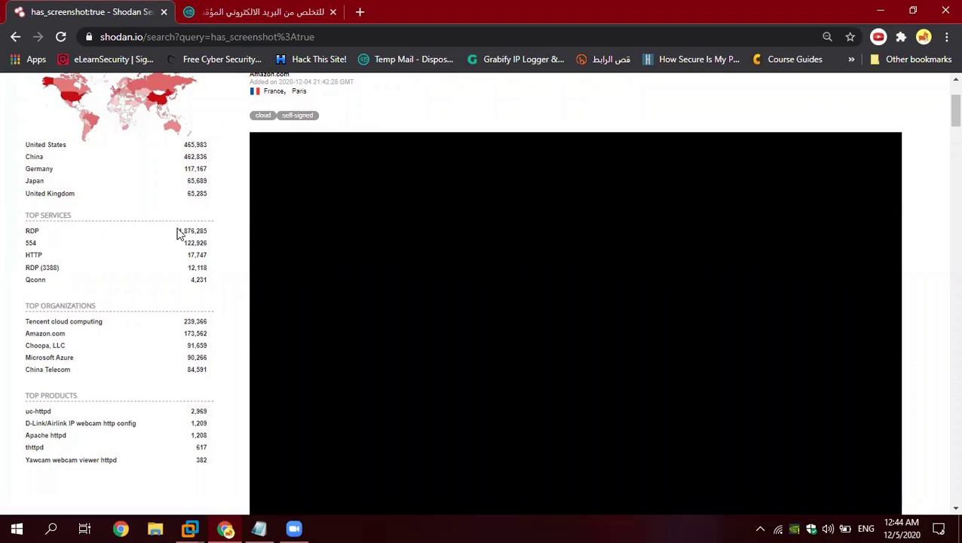
scroll(75, 238, down, 1)
scroll(53, 219, up, 1)
scroll(98, 296, down, 1)
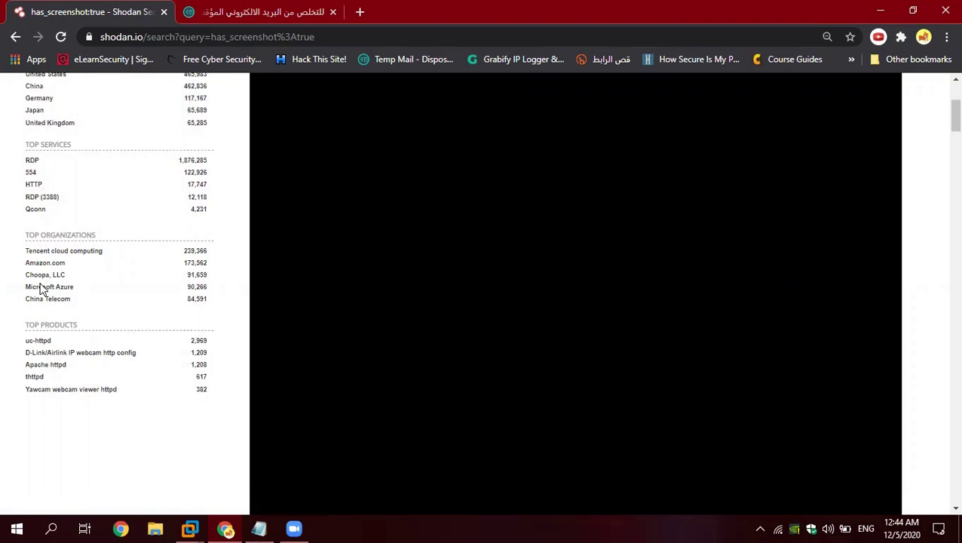
scroll(57, 283, down, 1)
scroll(50, 261, down, 1)
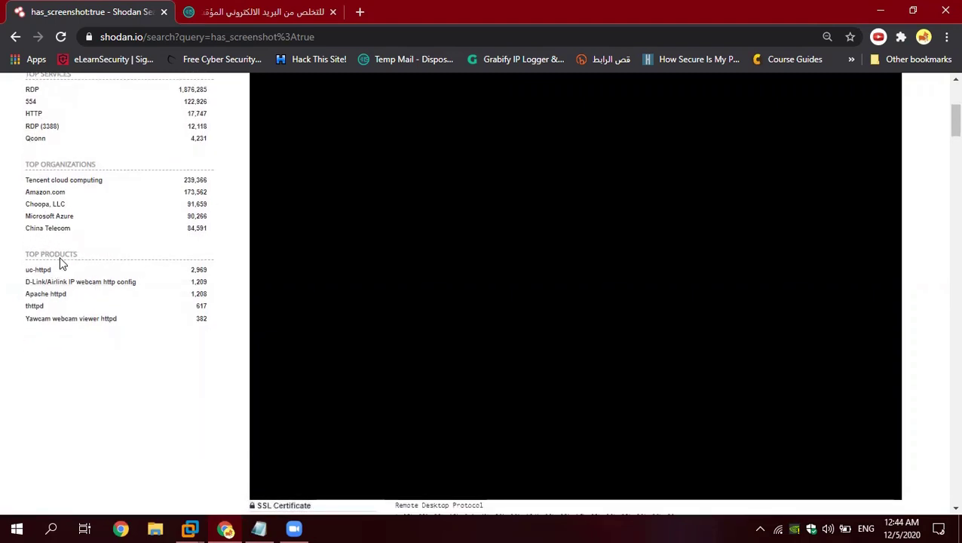
scroll(105, 260, down, 2)
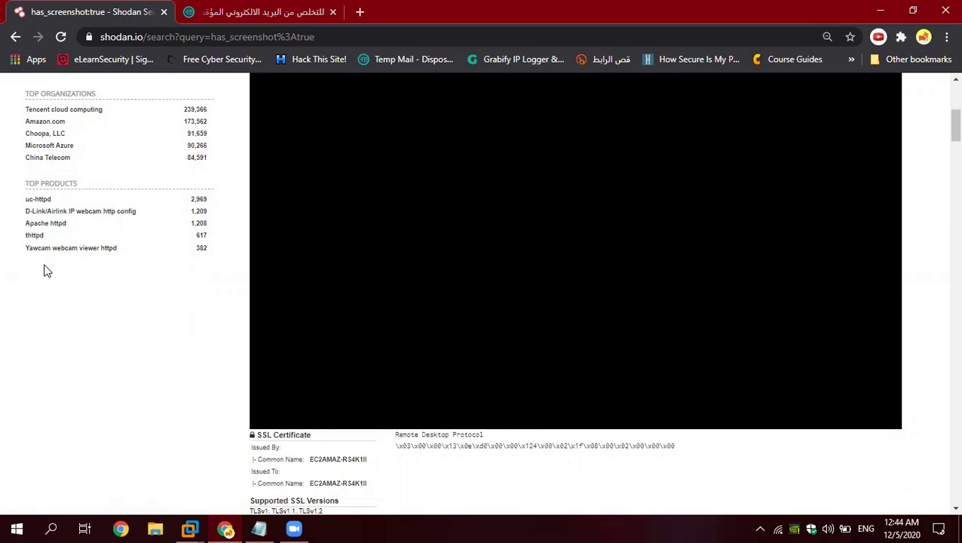
click(62, 249)
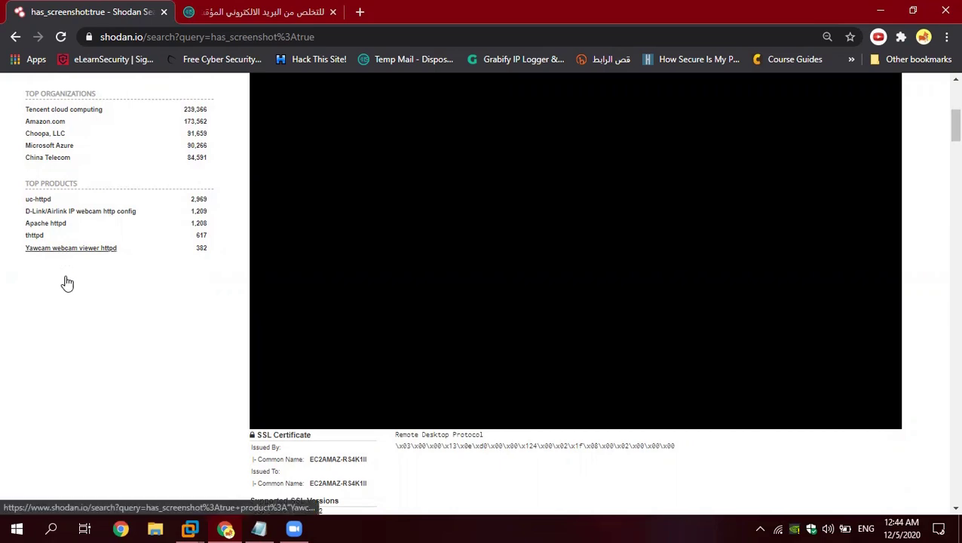
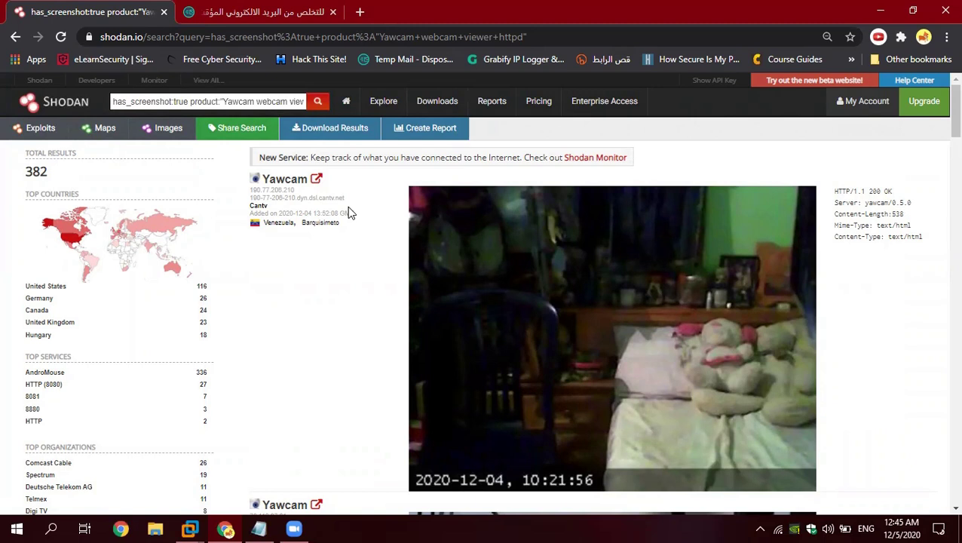
double_click(21, 176)
scroll(129, 273, down, 1)
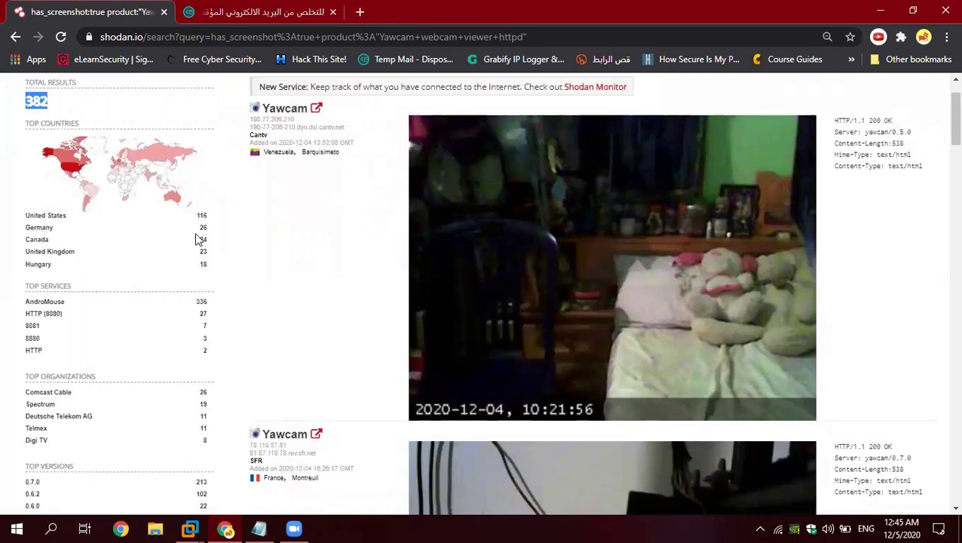
scroll(128, 241, down, 3)
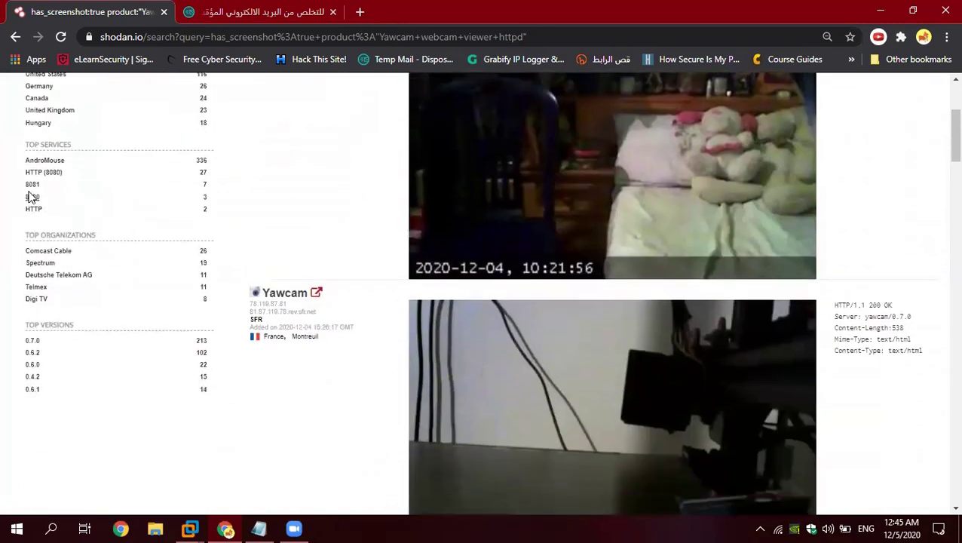
scroll(90, 211, up, 2)
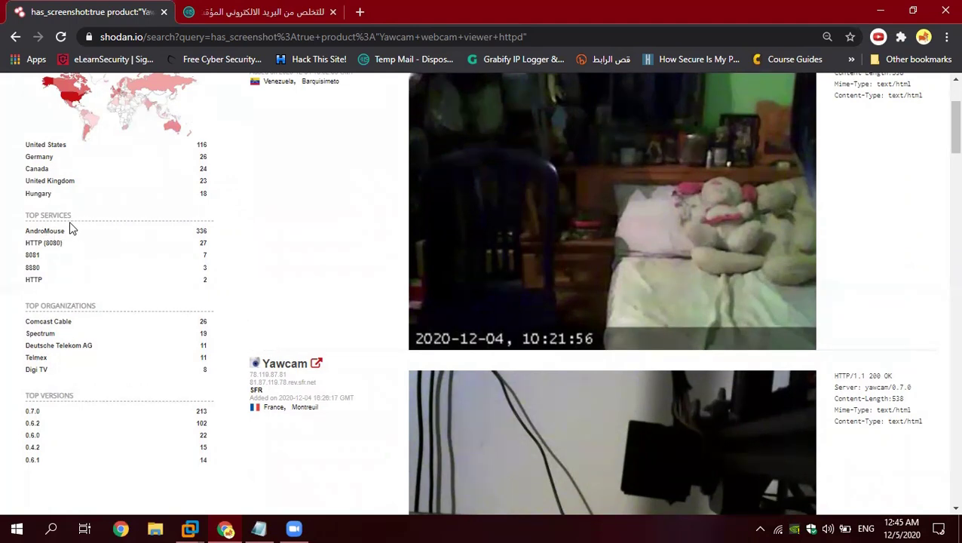
scroll(103, 222, down, 1)
scroll(104, 222, up, 1)
scroll(303, 290, up, 1)
scroll(564, 359, down, 5)
scroll(563, 360, down, 3)
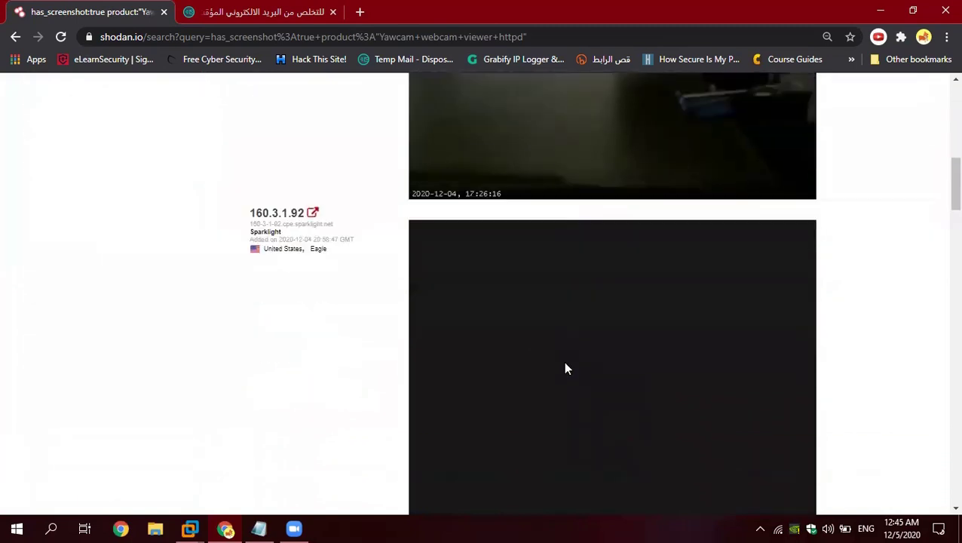
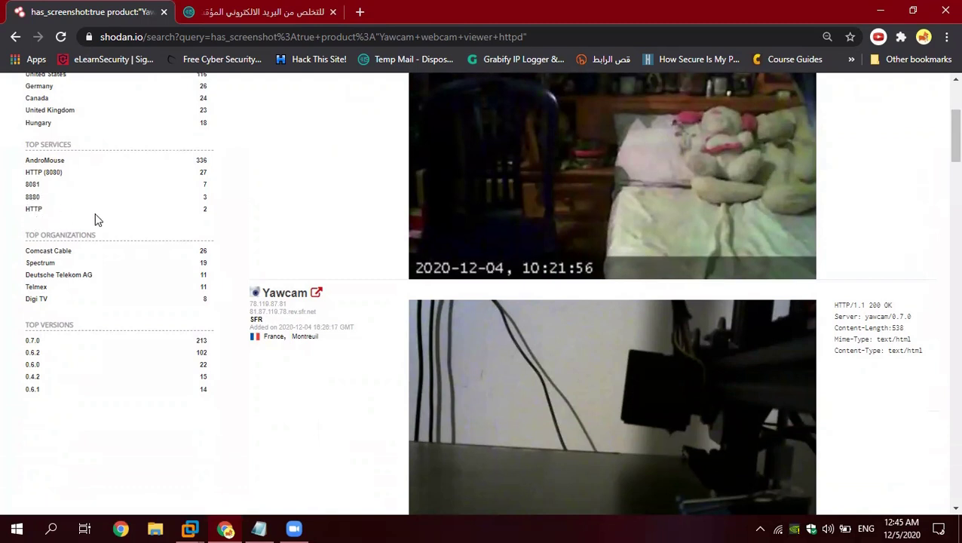
scroll(96, 215, down, 1)
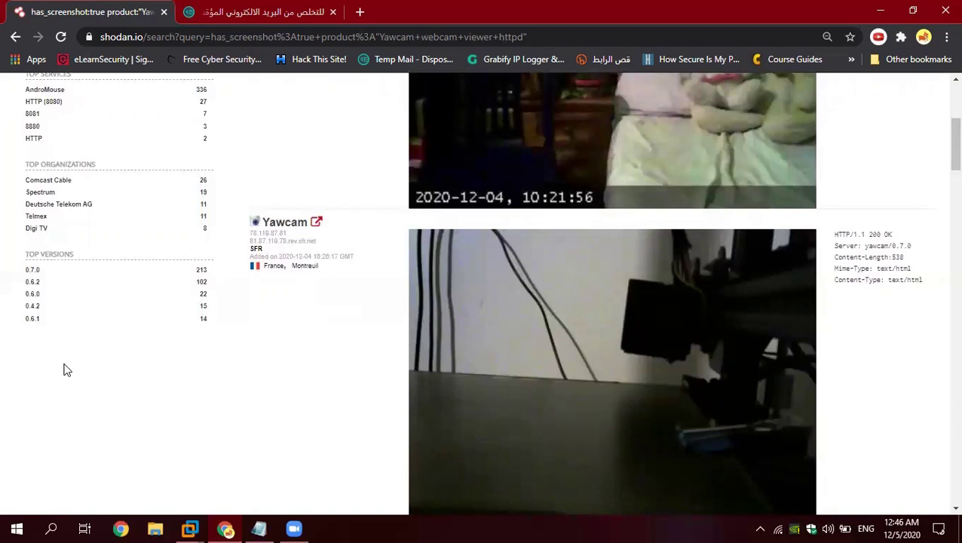
Step: Scroll the Yawcam webcam results to the top so the 382 total results count shows
scroll(320, 324, up, 4)
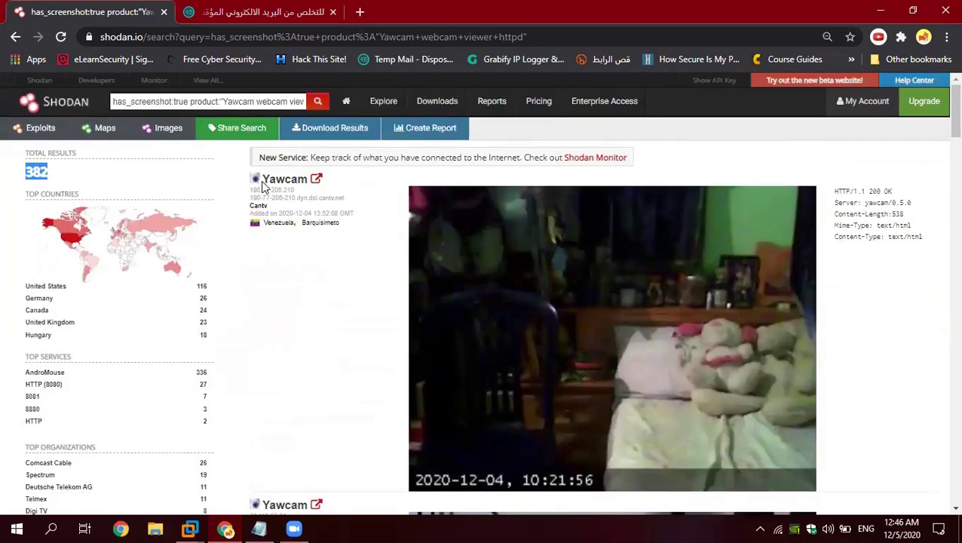
Step: Open the first Yawcam result's camera link in a new browser tab
right_click(316, 185)
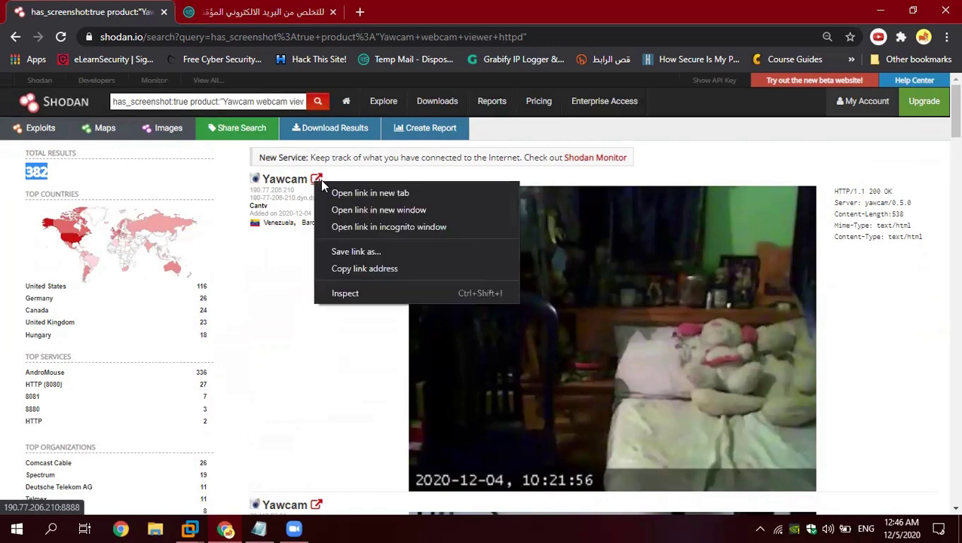
click(329, 190)
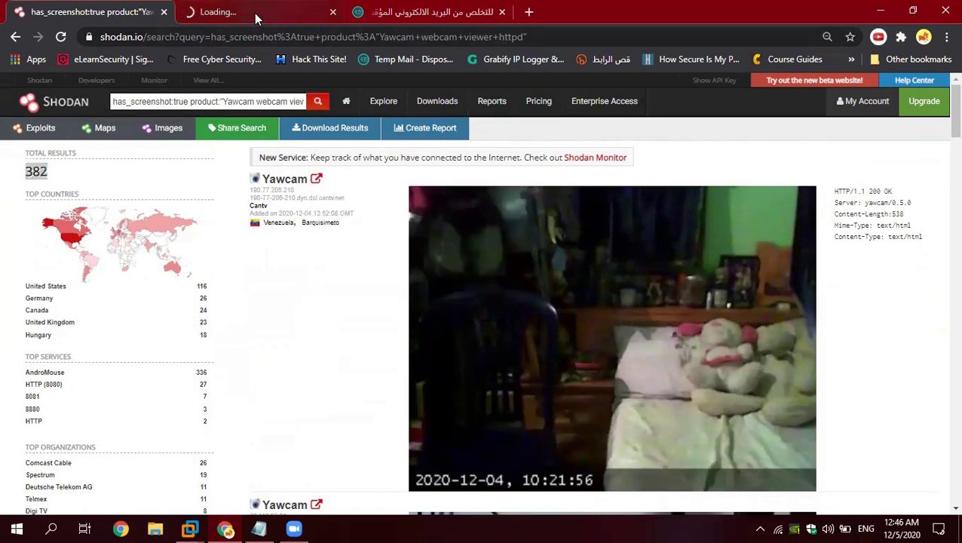
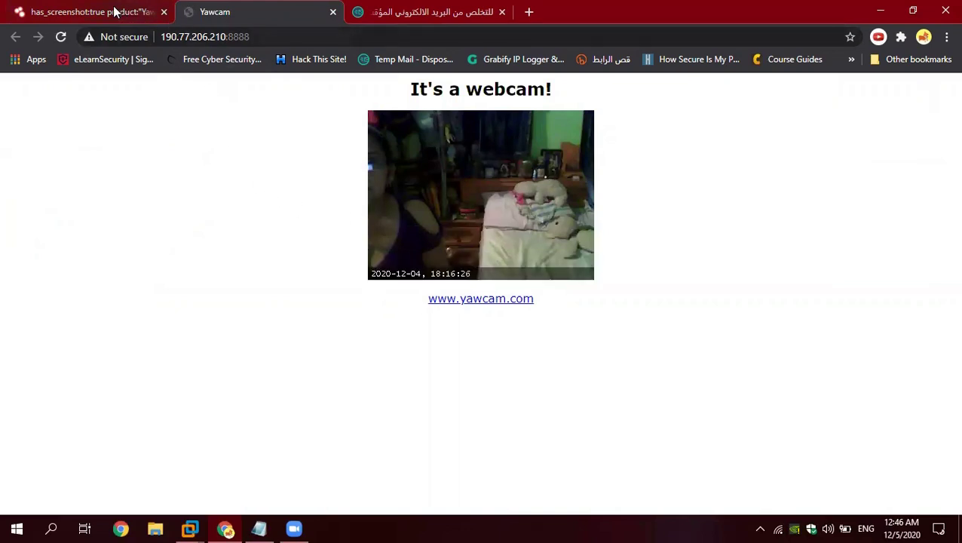
Step: Close the Yawcam live page and browse the 382 has_screenshot:true Yawcam webcam results
click(331, 13)
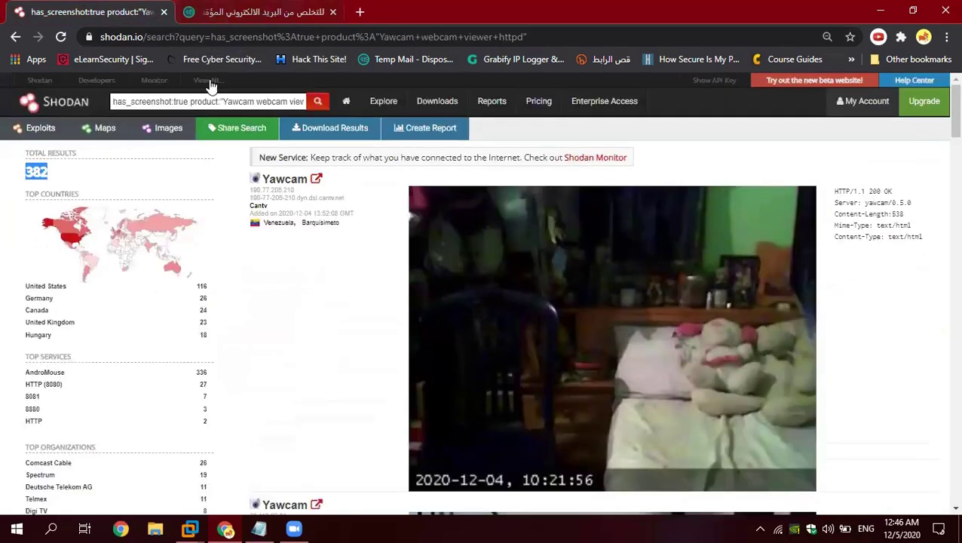
scroll(357, 198, down, 4)
scroll(344, 195, down, 3)
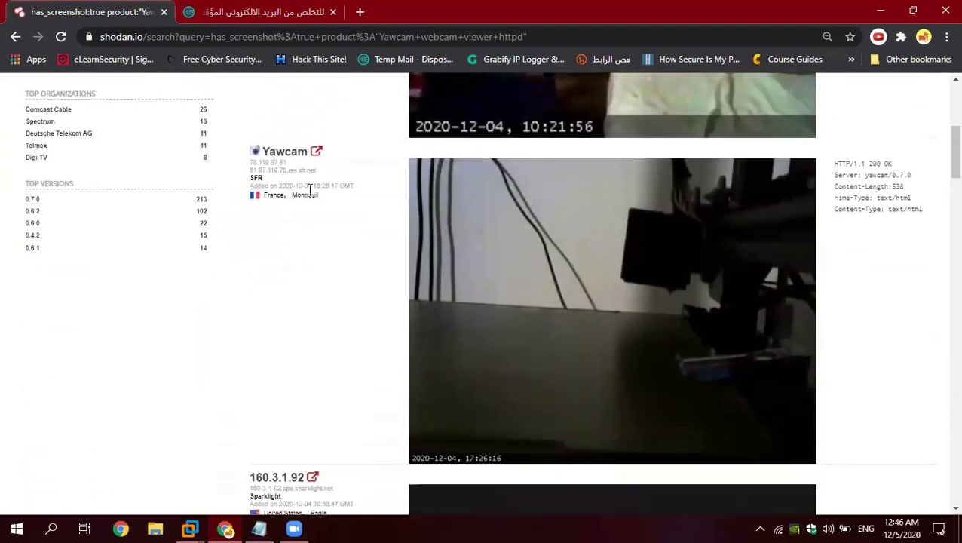
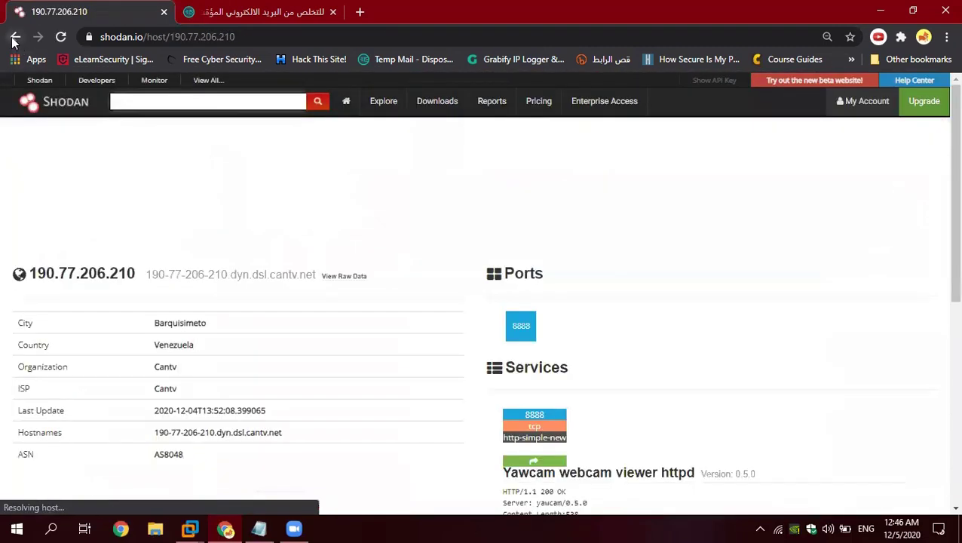
click(15, 37)
scroll(343, 245, down, 10)
scroll(339, 245, down, 6)
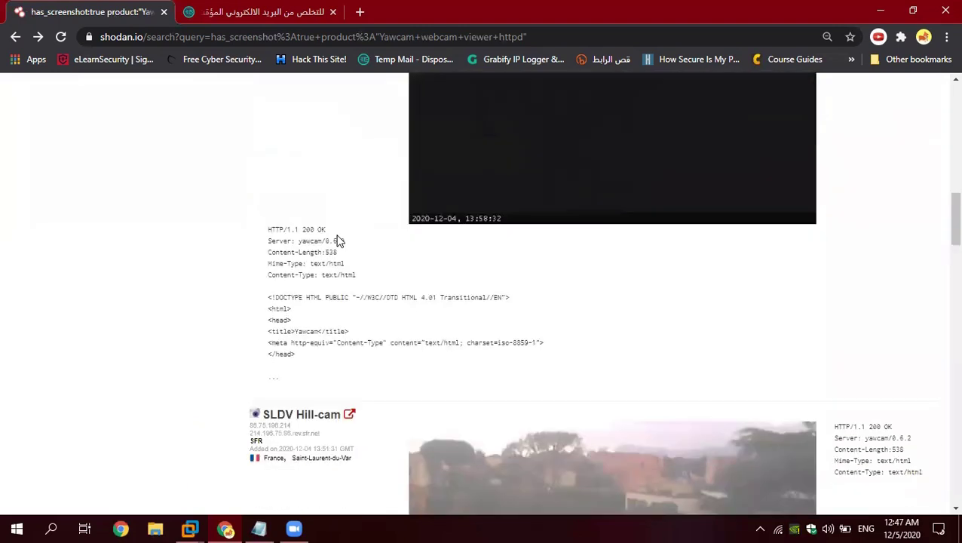
scroll(286, 294, down, 1)
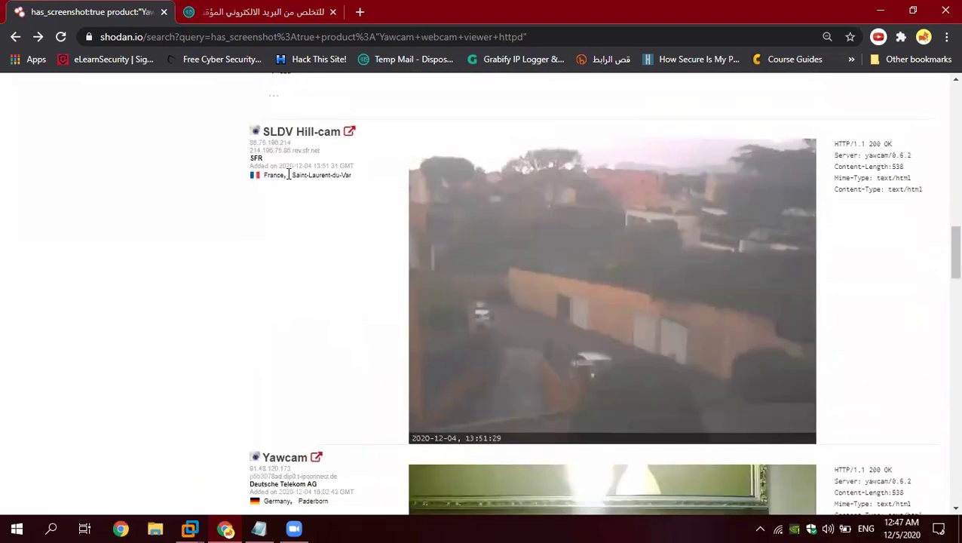
click(305, 140)
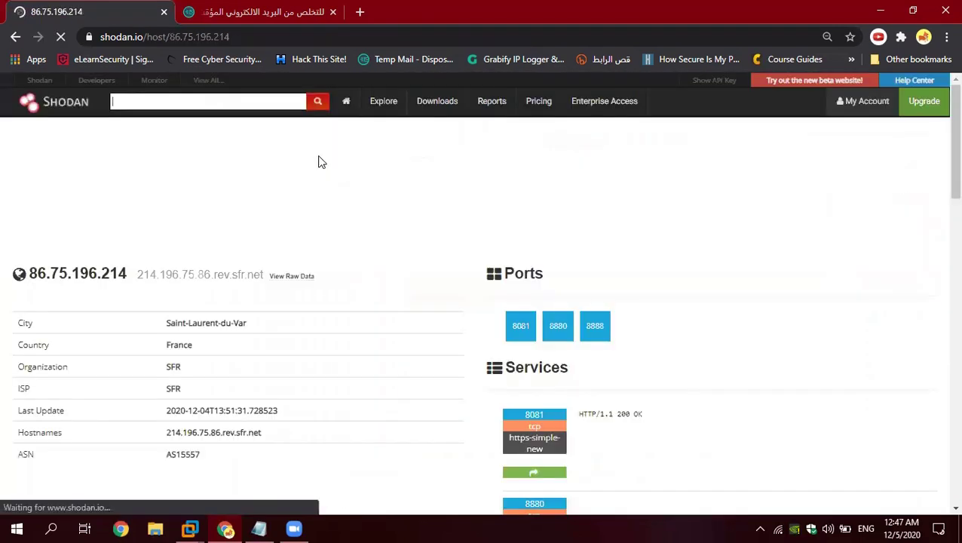
scroll(242, 343, down, 1)
scroll(242, 343, down, 1)
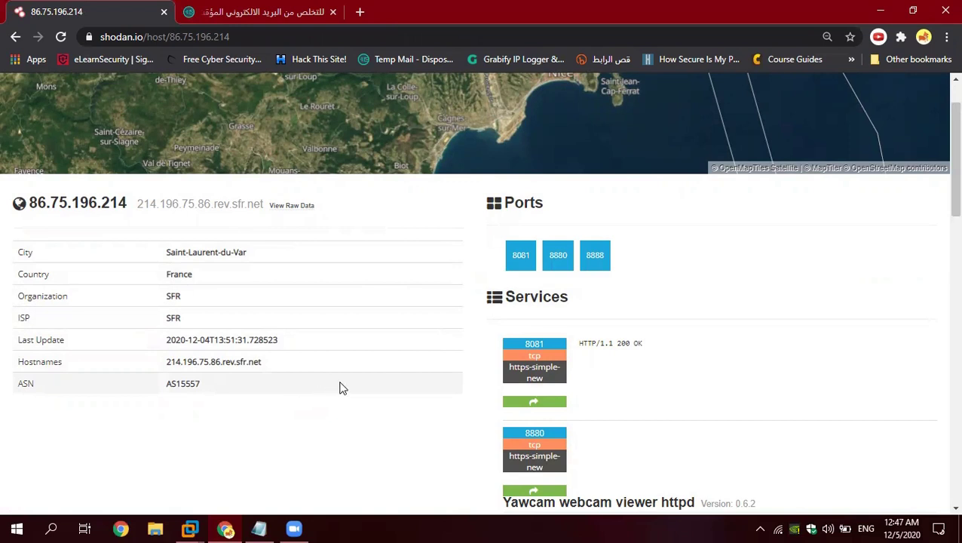
drag(30, 202, 130, 204)
click(136, 224)
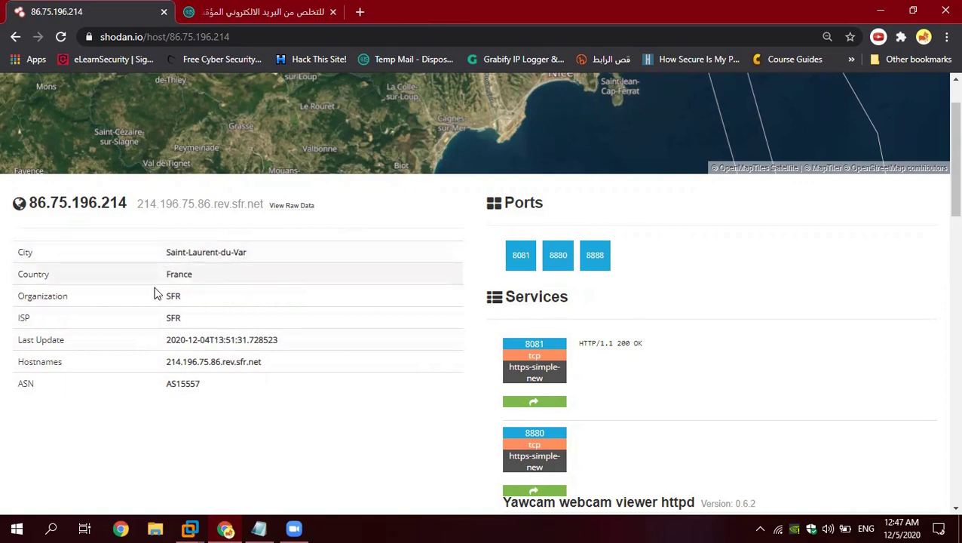
drag(165, 275, 193, 276)
click(164, 296)
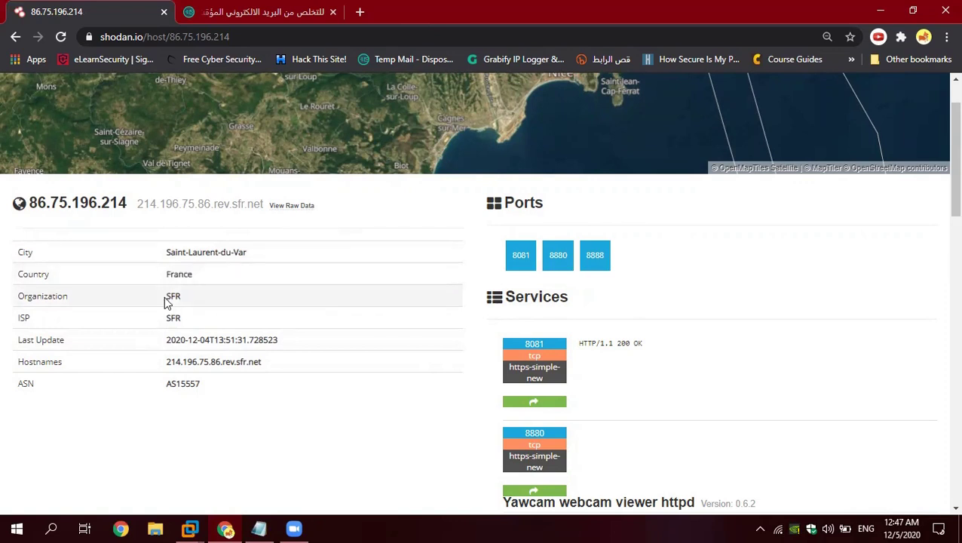
drag(163, 296, 184, 304)
click(156, 315)
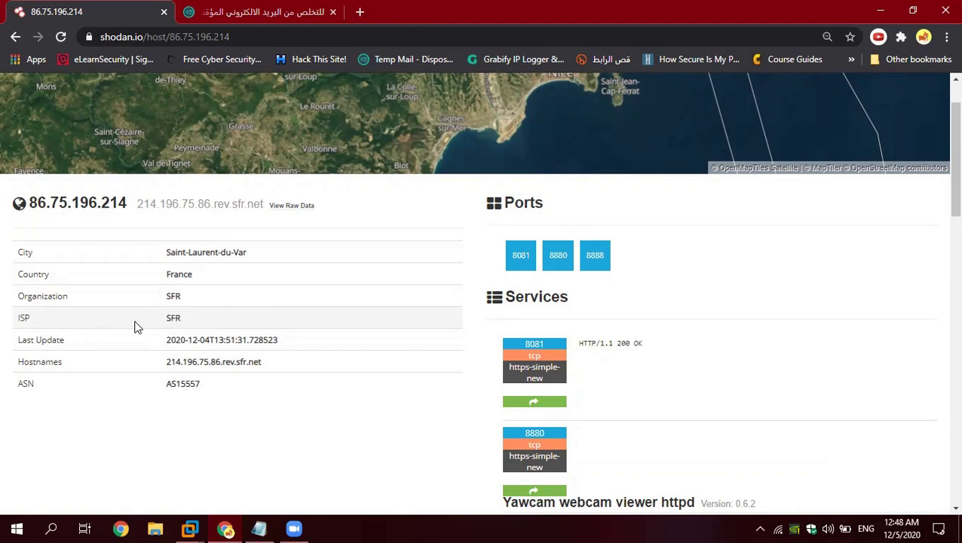
scroll(133, 327, down, 1)
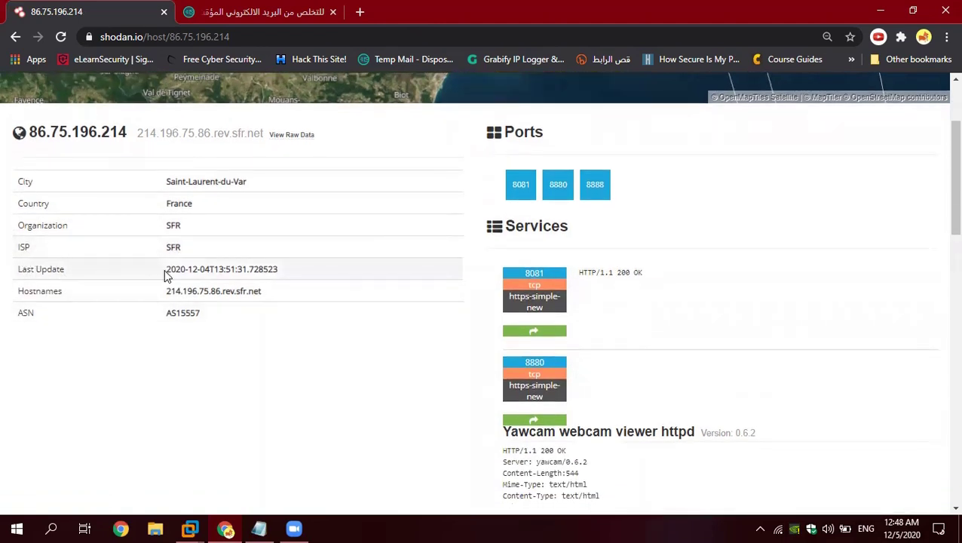
drag(165, 271, 277, 273)
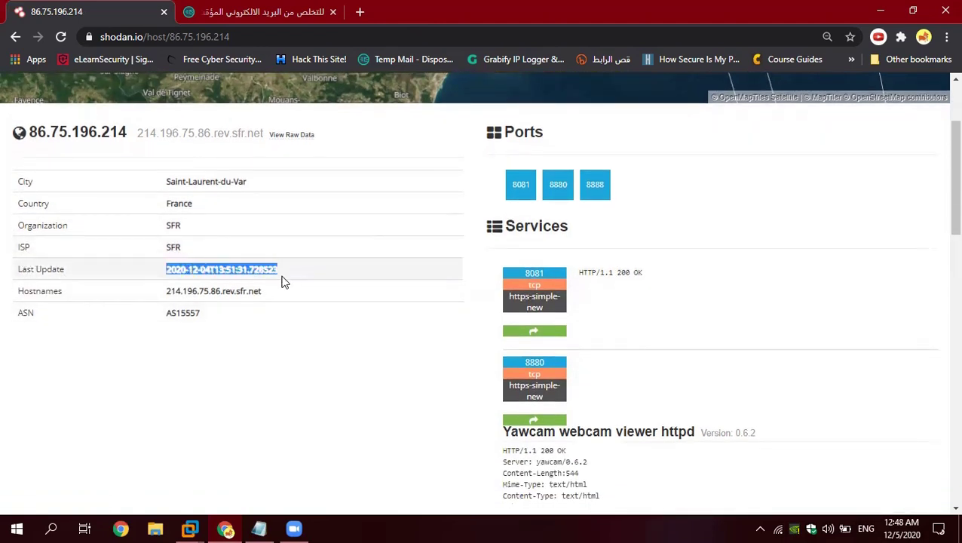
click(154, 279)
drag(164, 294, 261, 300)
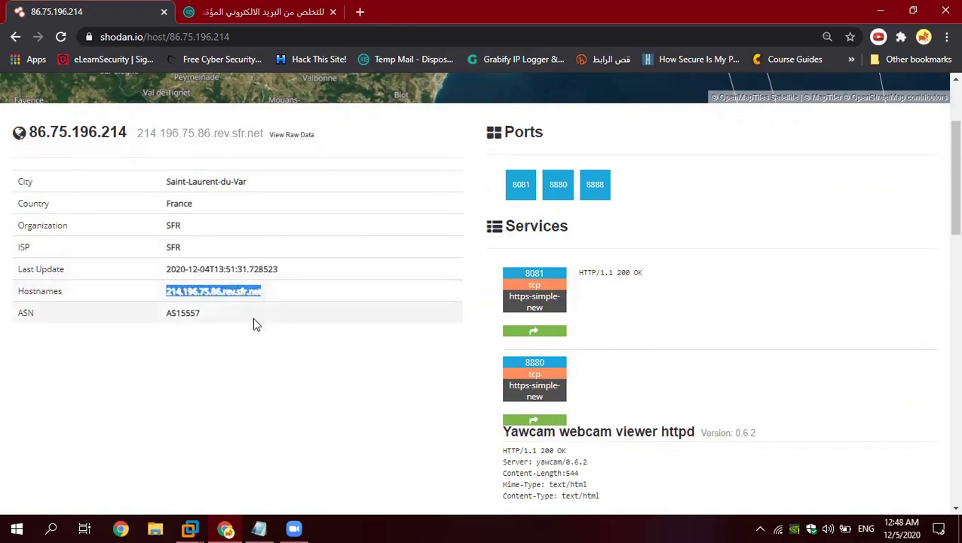
click(253, 317)
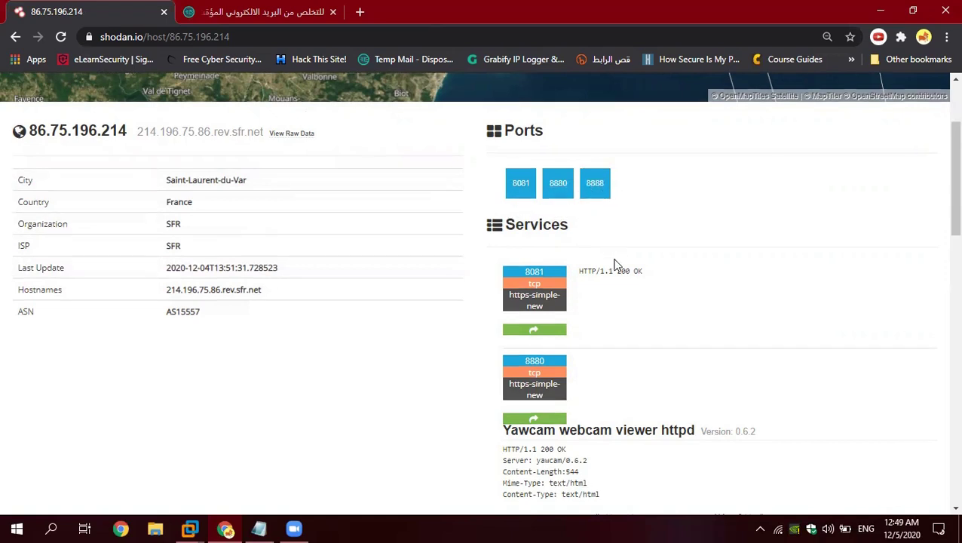
Step: Look over the webcam service snapshots and highlight the HTTP/1.1 200 OK response line
scroll(619, 268, down, 2)
scroll(666, 255, down, 3)
scroll(673, 270, down, 2)
scroll(676, 261, up, 3)
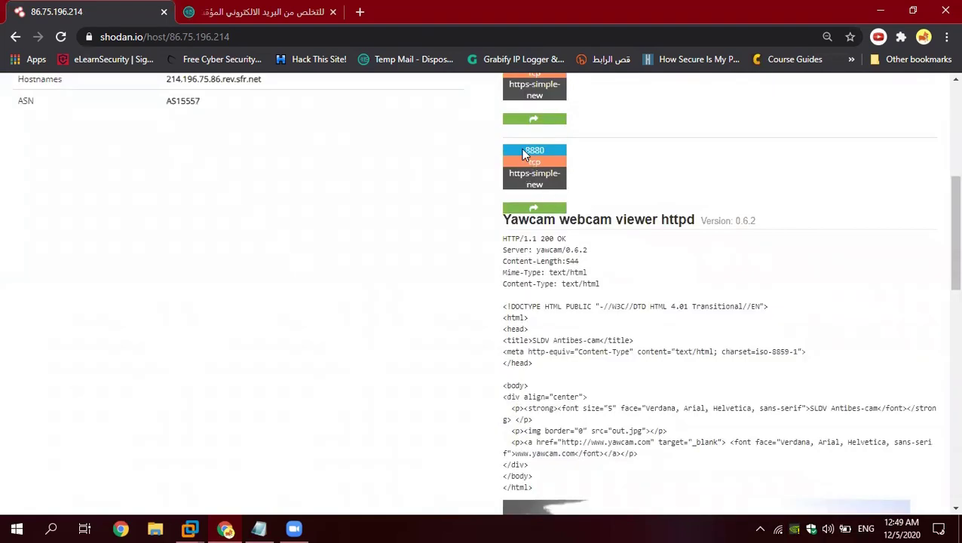
scroll(526, 154, up, 4)
scroll(530, 208, down, 3)
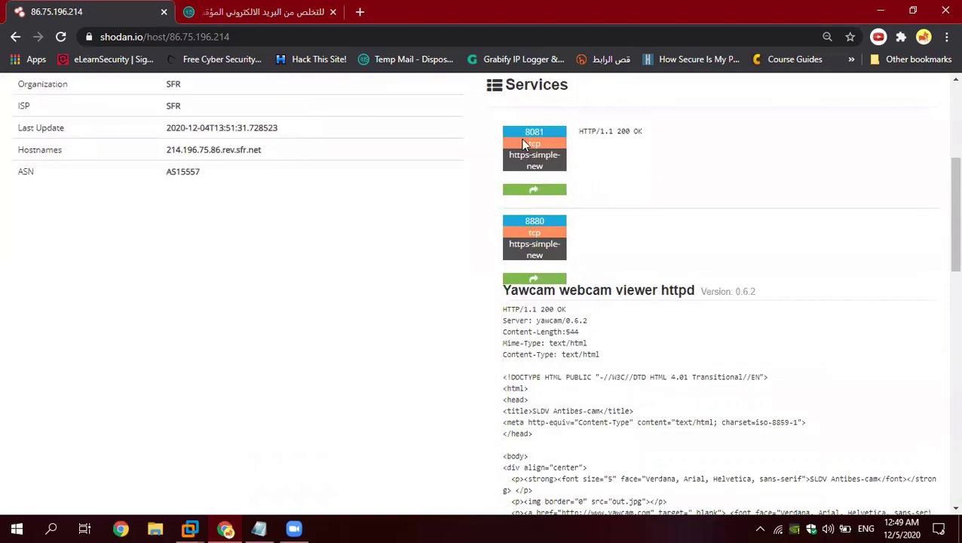
triple_click(585, 131)
click(645, 140)
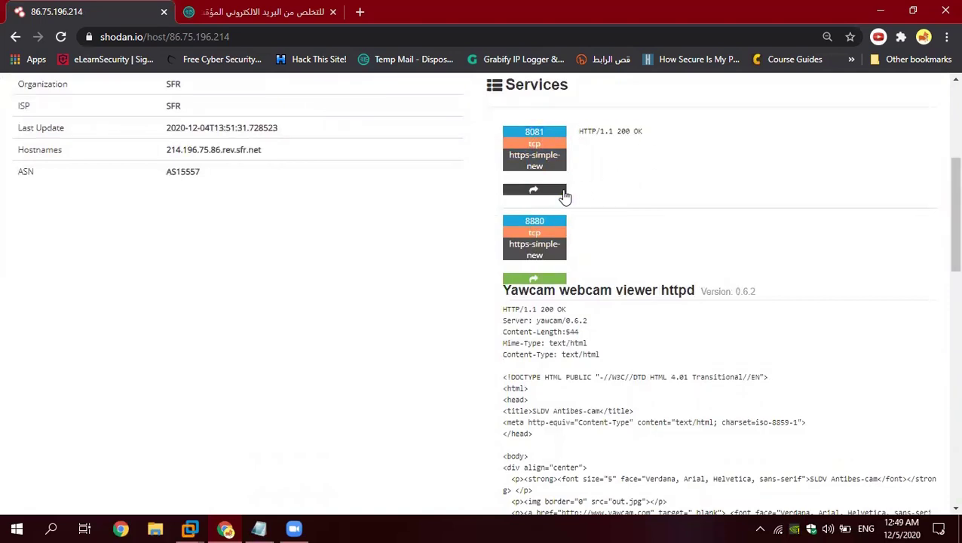
scroll(564, 197, down, 1)
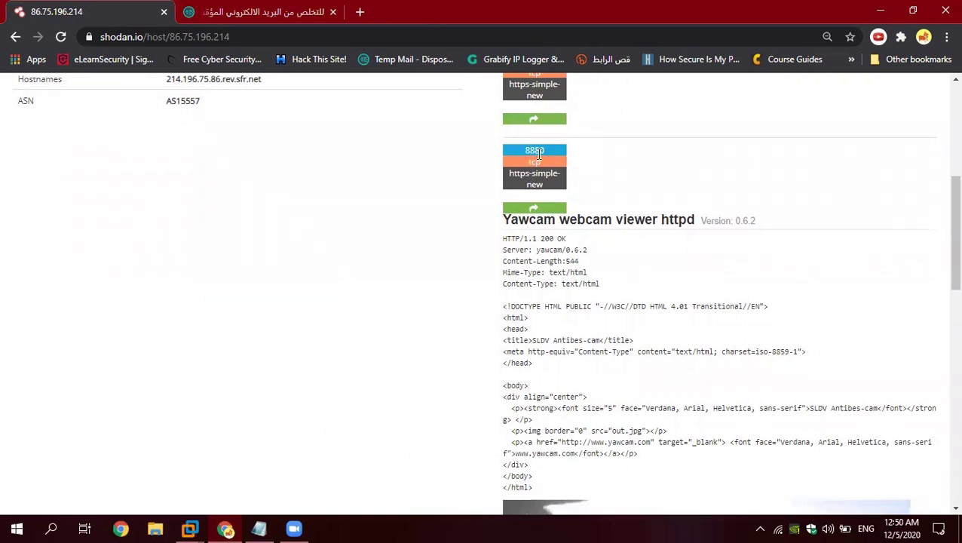
scroll(612, 218, down, 1)
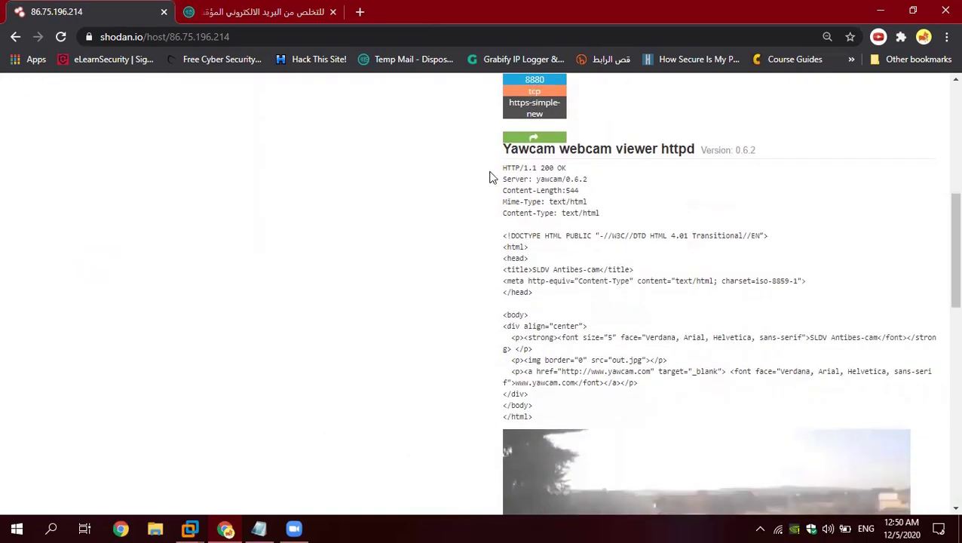
scroll(544, 155, up, 1)
scroll(528, 211, down, 4)
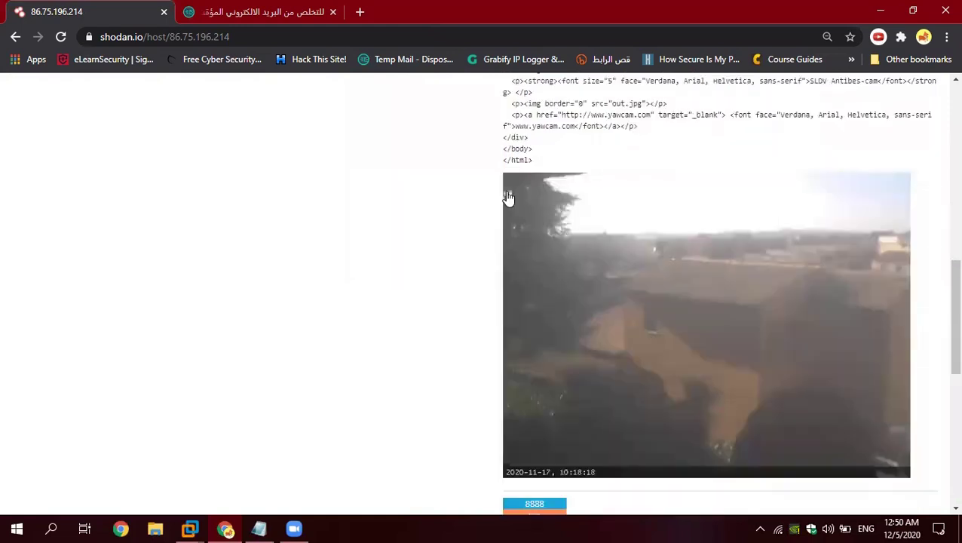
scroll(555, 242, up, 4)
scroll(547, 230, down, 7)
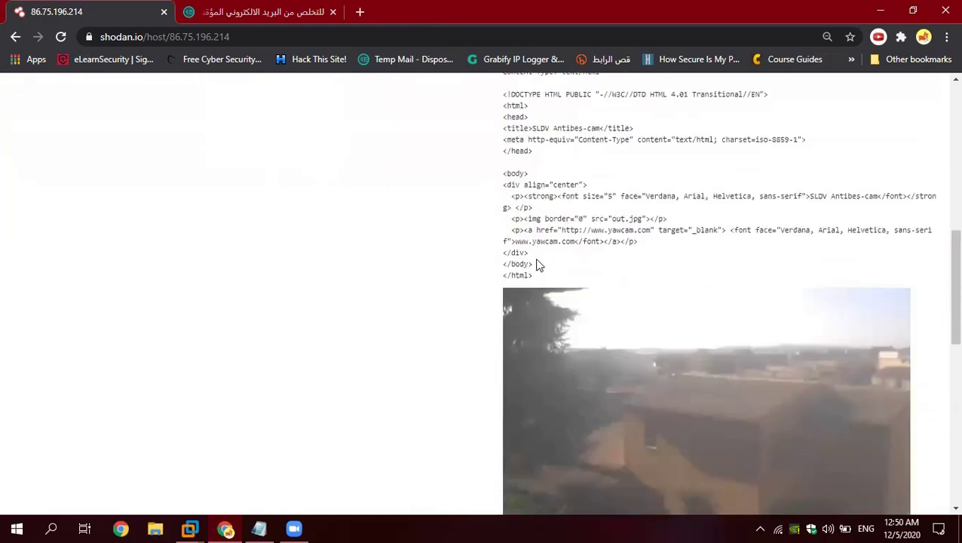
scroll(608, 273, down, 3)
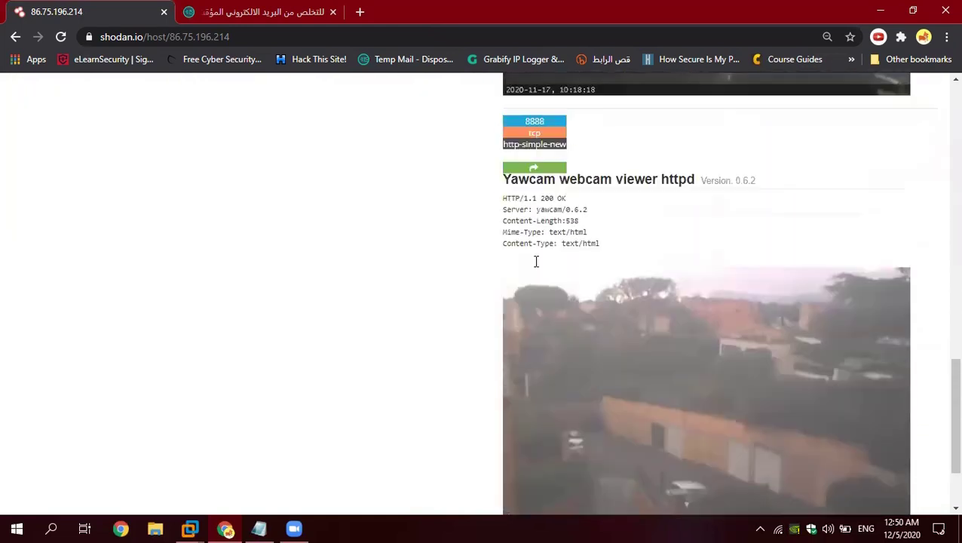
scroll(537, 263, up, 1)
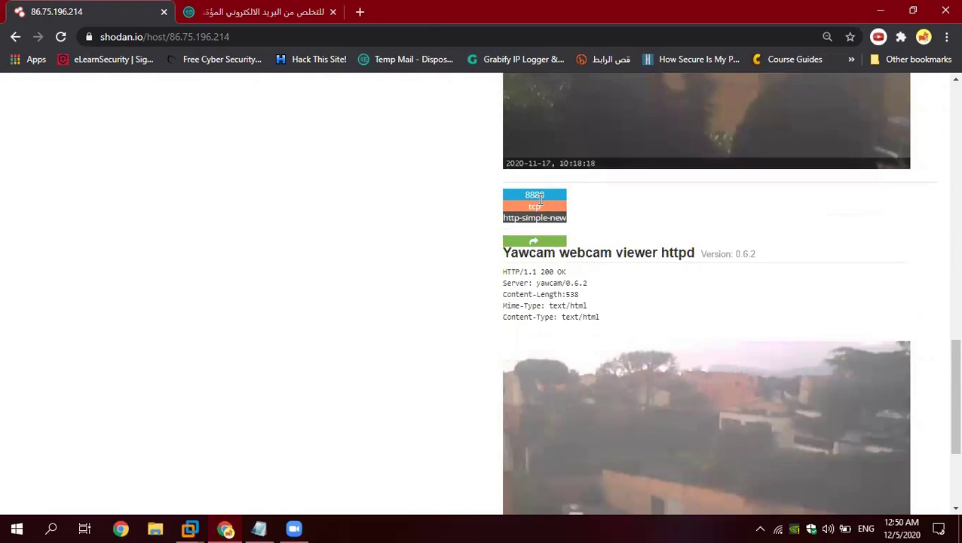
scroll(588, 332, down, 3)
scroll(701, 316, up, 1)
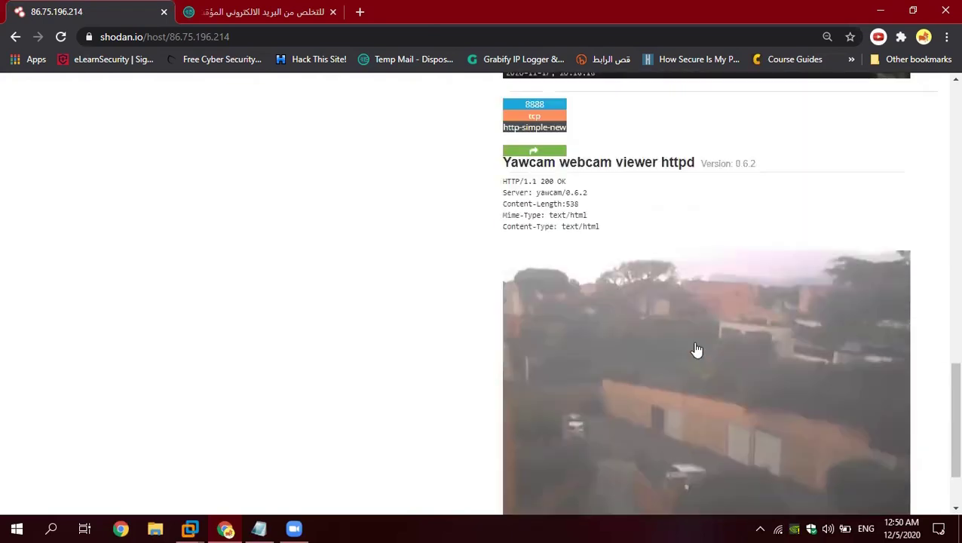
scroll(697, 349, up, 15)
drag(139, 275, 29, 273)
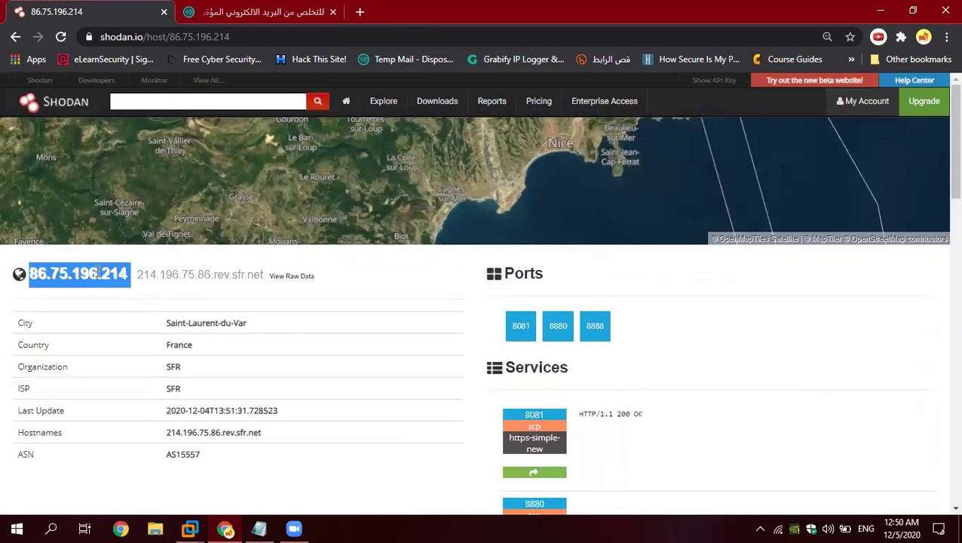
drag(263, 276, 143, 281)
key(ctrl+c)
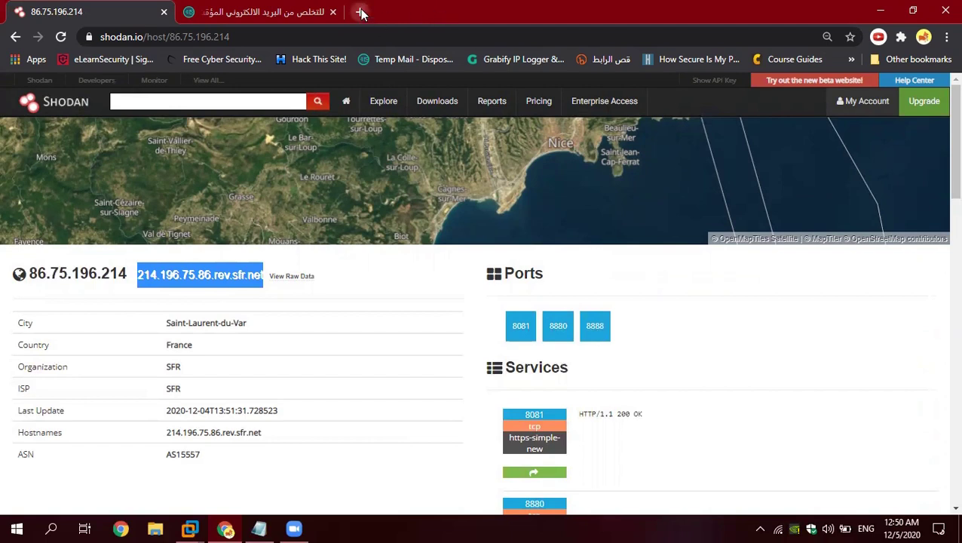
click(359, 12)
key(ctrl+v)
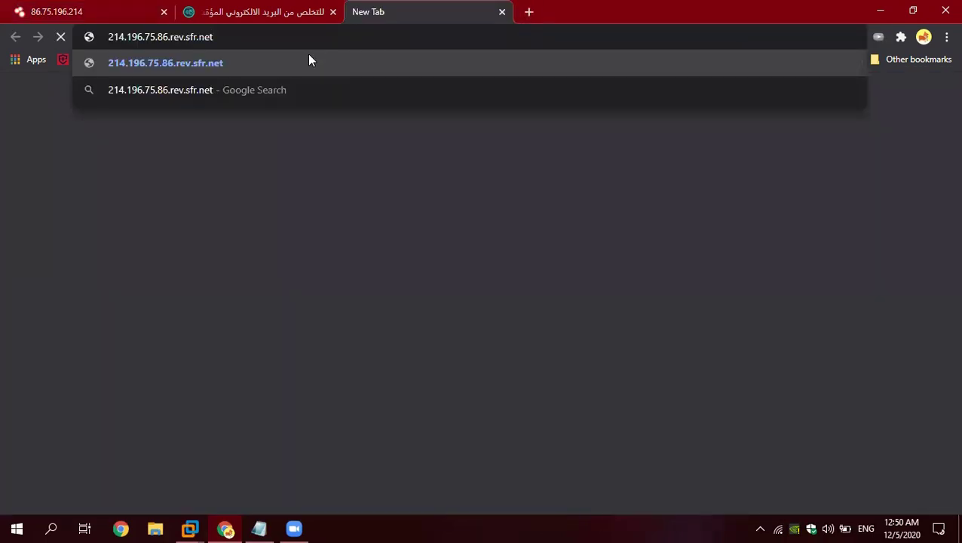
key(Return)
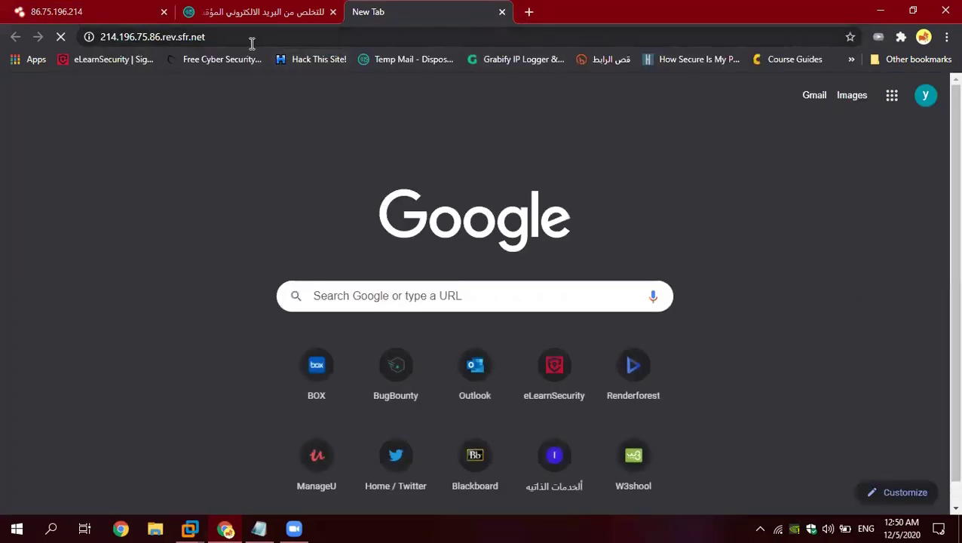
click(218, 37)
click(107, 12)
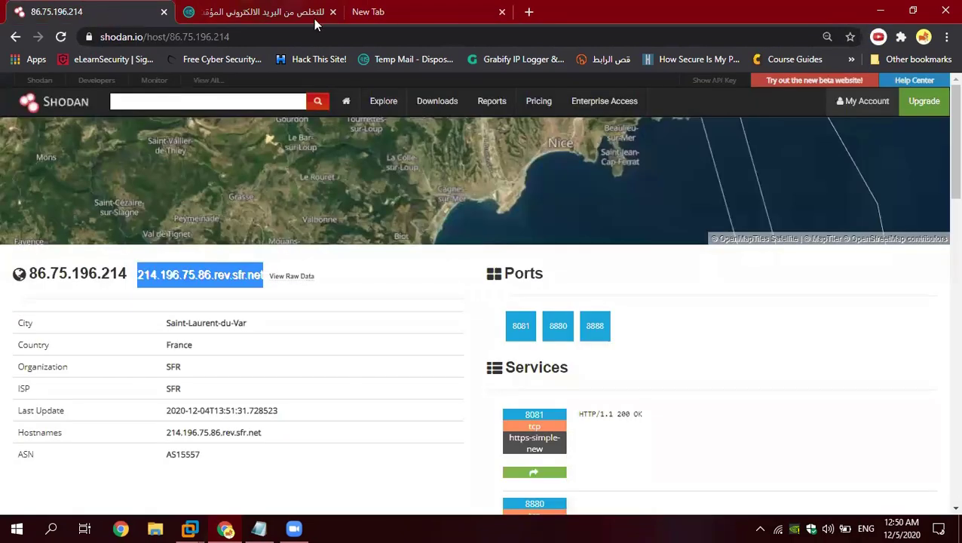
key(ctrl+shift+Tab)
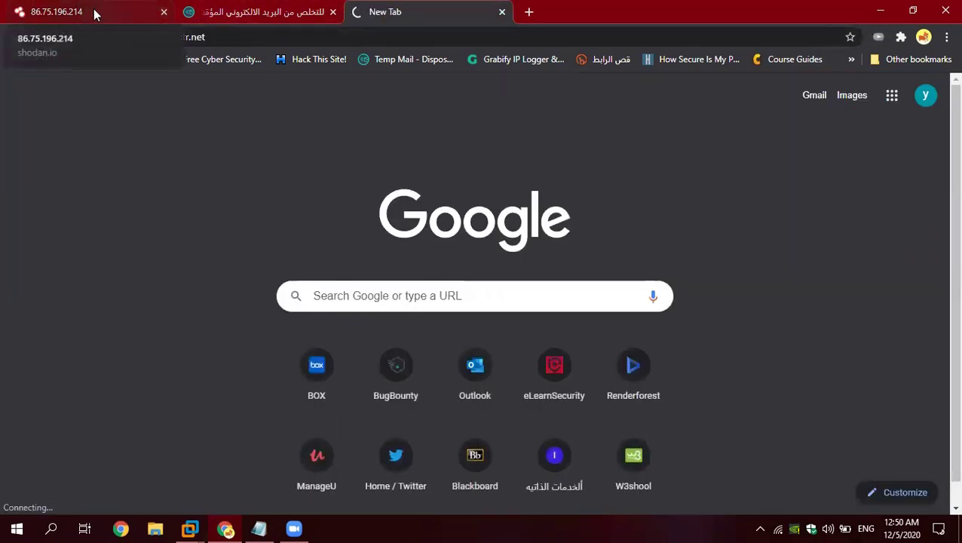
click(95, 14)
click(129, 273)
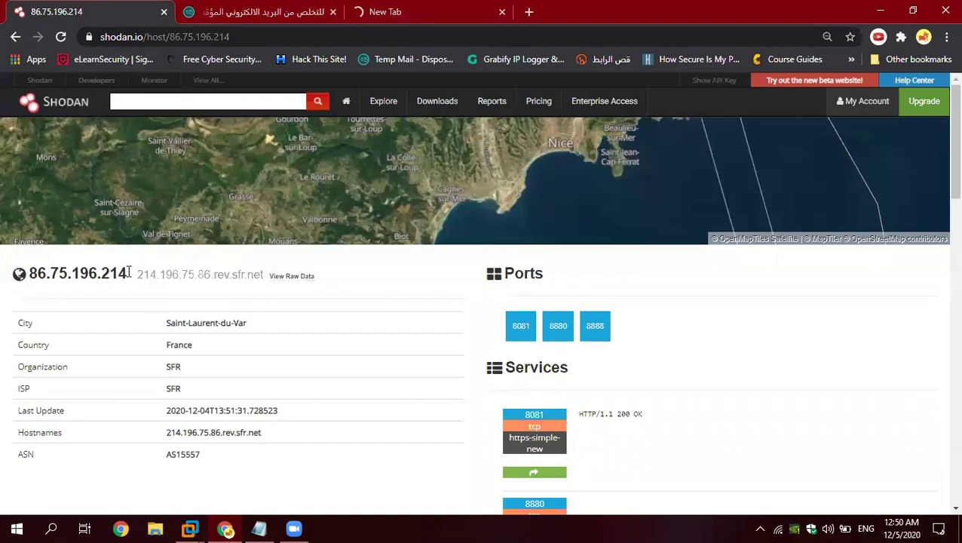
double_click(129, 273)
key(ctrl+c)
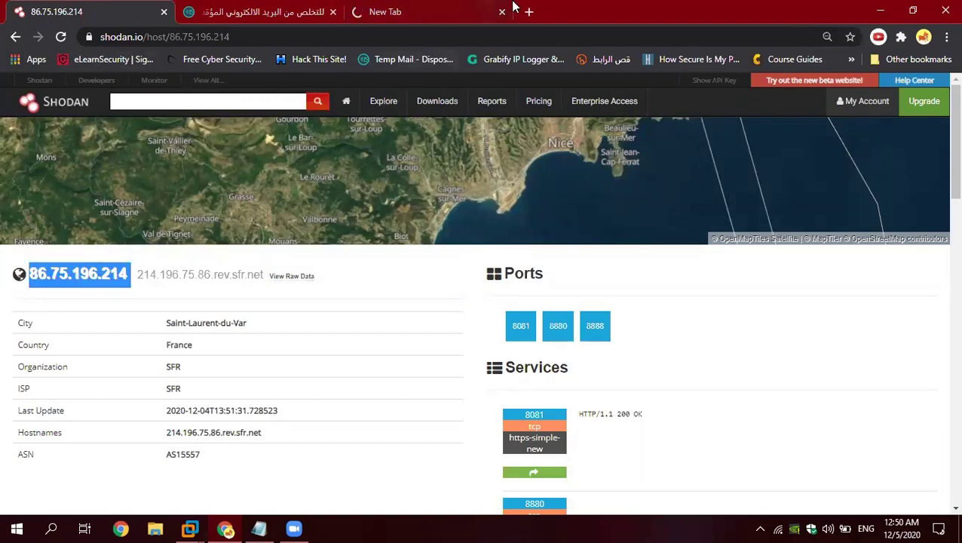
click(530, 12)
key(ctrl+v)
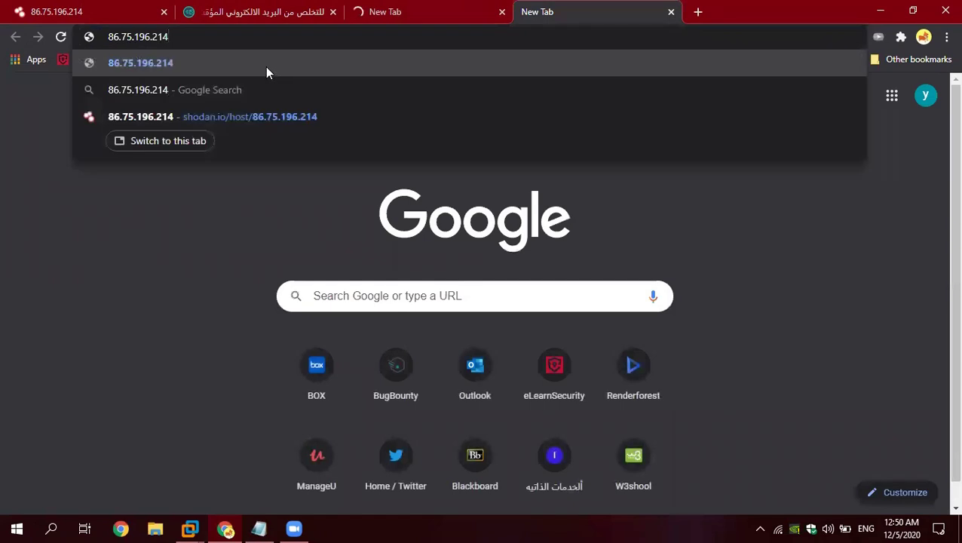
text(:)
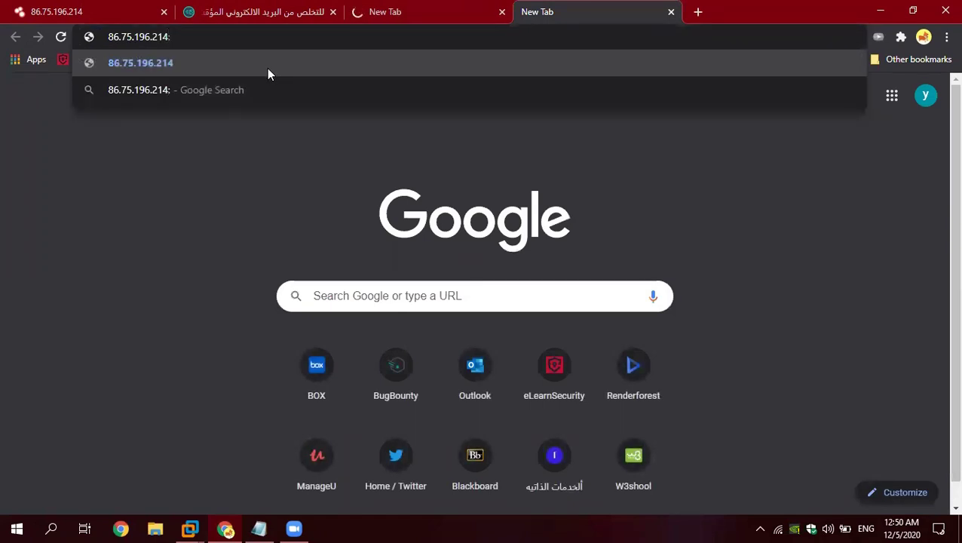
text(8888)
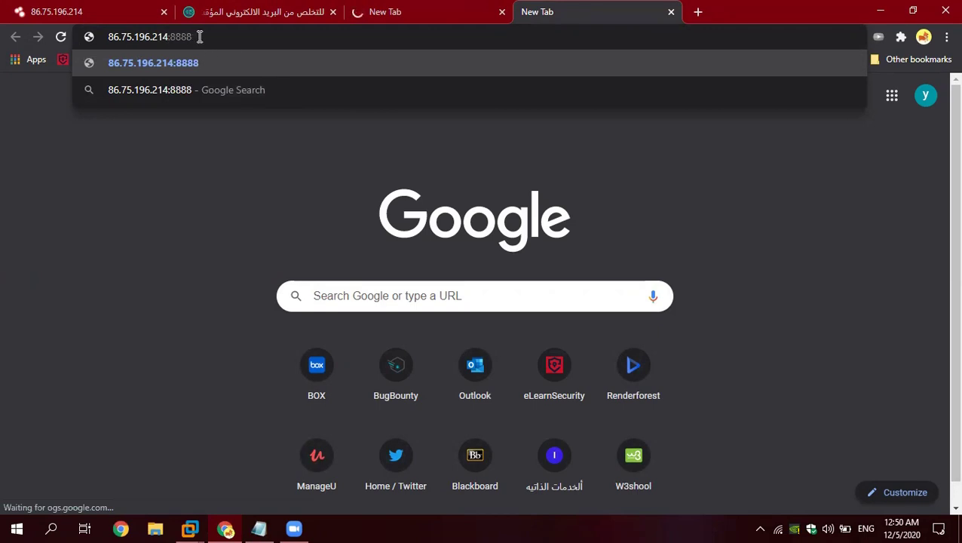
key(Return)
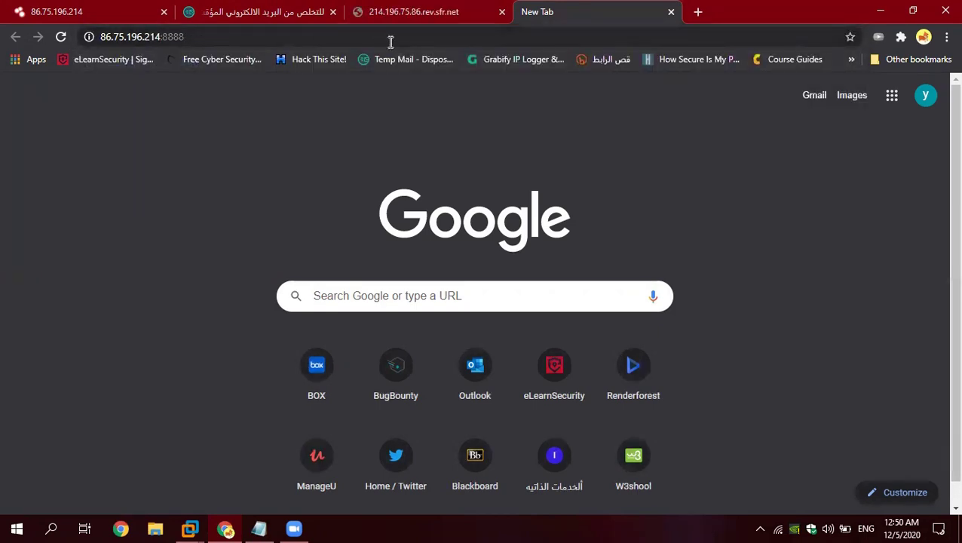
click(418, 12)
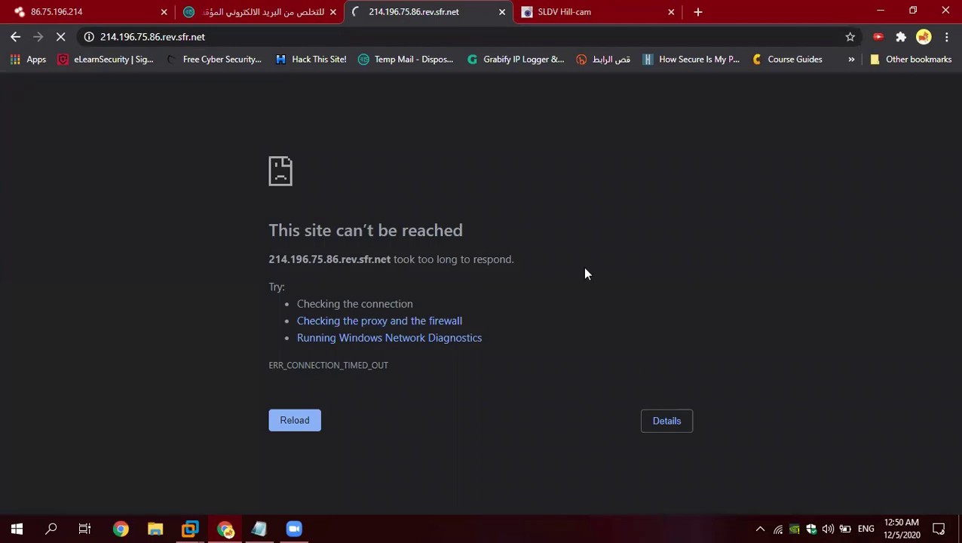
Step: Close the timed-out hostname tab and look over the Shodan host page
click(502, 13)
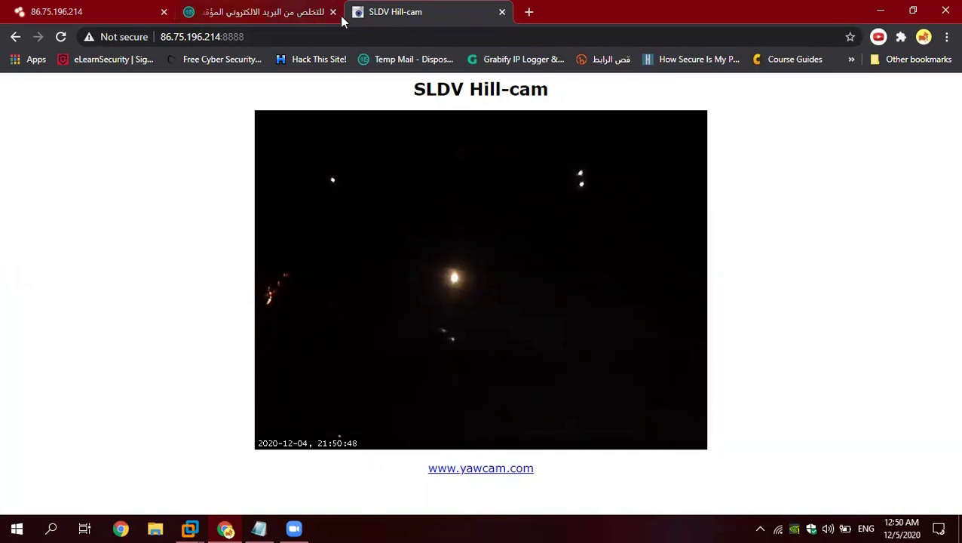
click(65, 18)
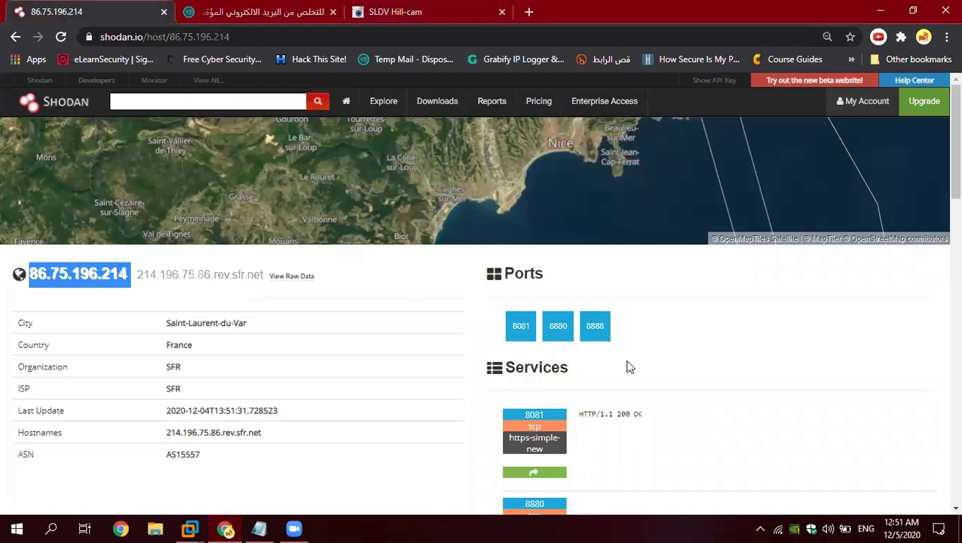
scroll(630, 368, down, 1)
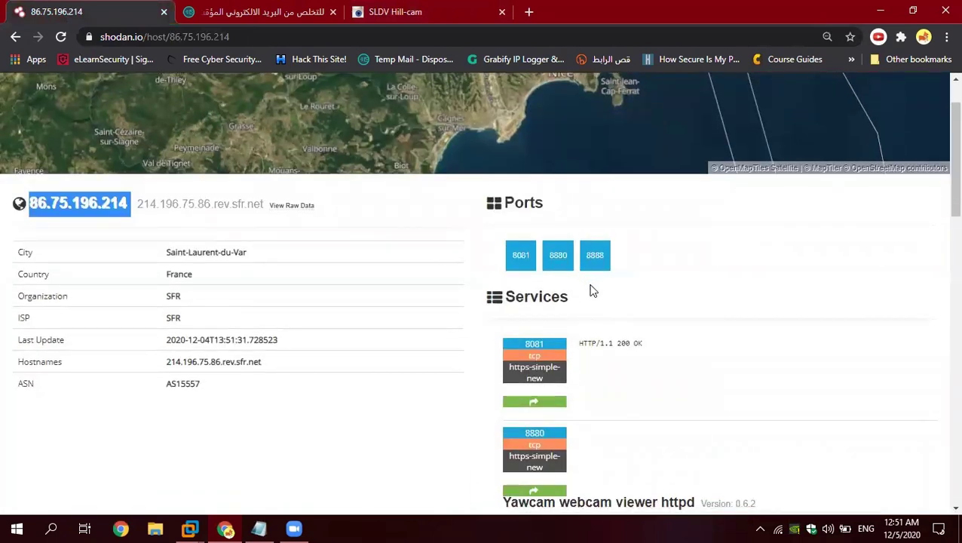
scroll(591, 290, down, 1)
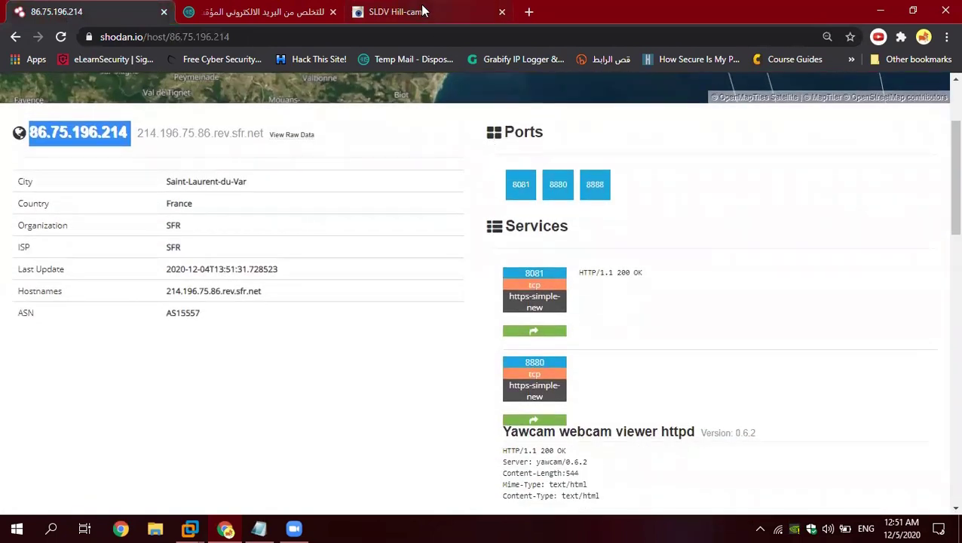
Step: Change the camera page address to port 8880 to load the SLDV Antibes-cam feed
click(424, 11)
click(253, 40)
click(249, 40)
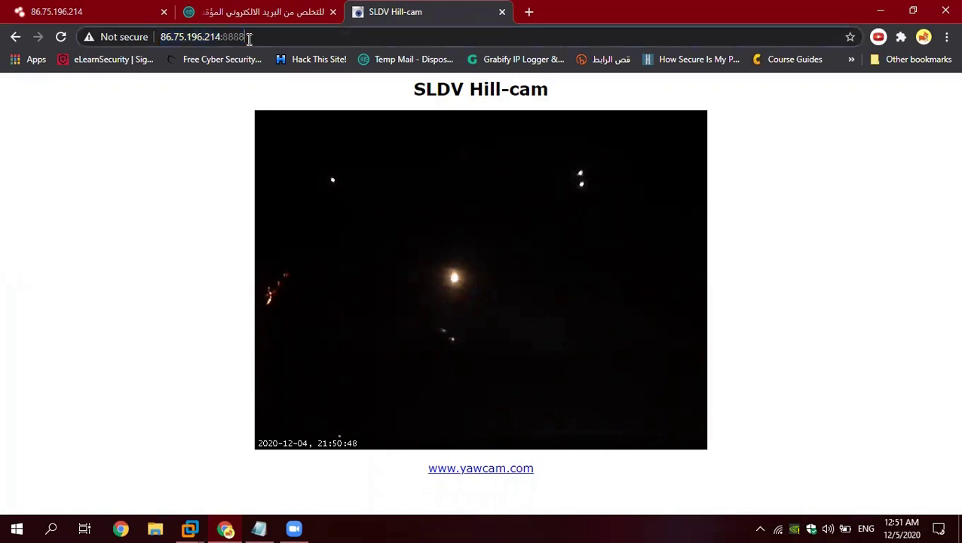
key(BackSpace)
text(0)
key(Return)
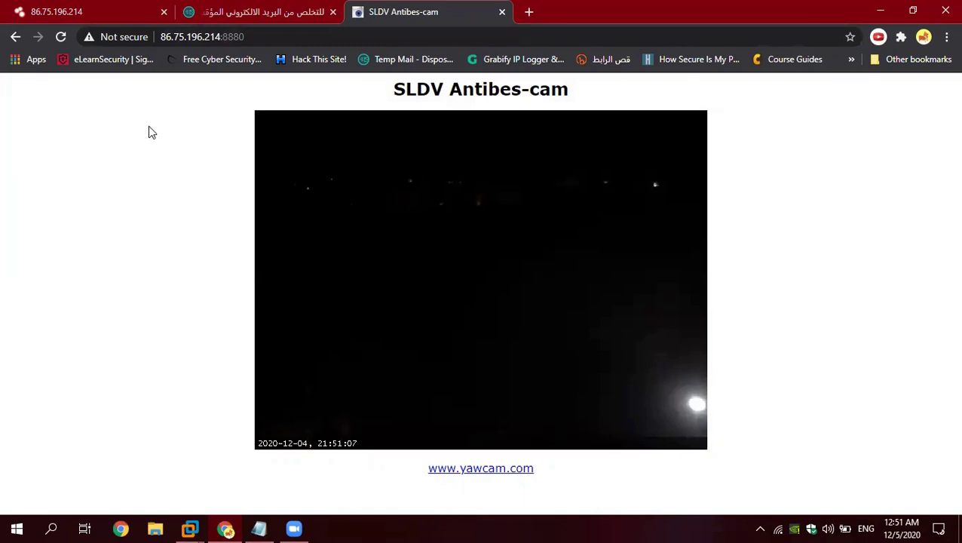
Step: Close the Antibes-cam tab and go back to the Yawcam search results
click(258, 39)
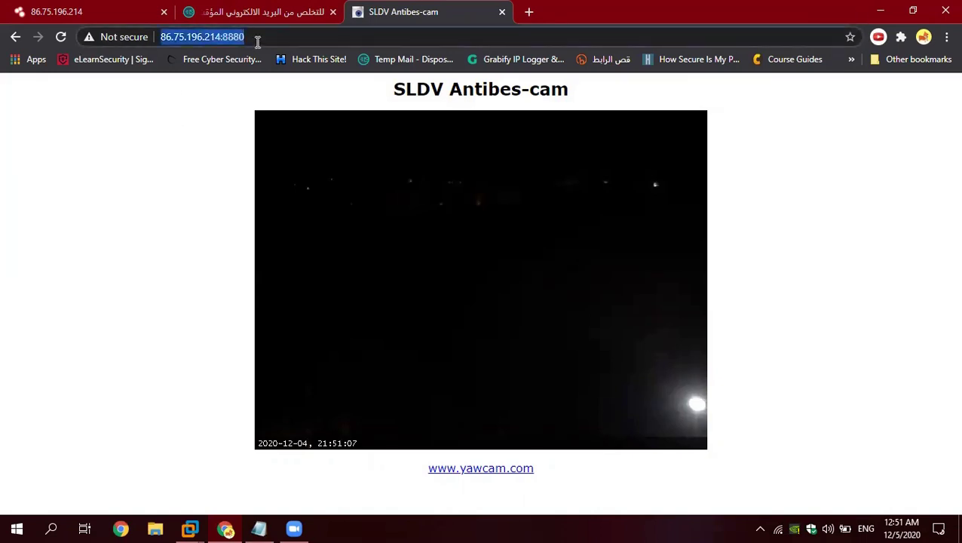
click(171, 37)
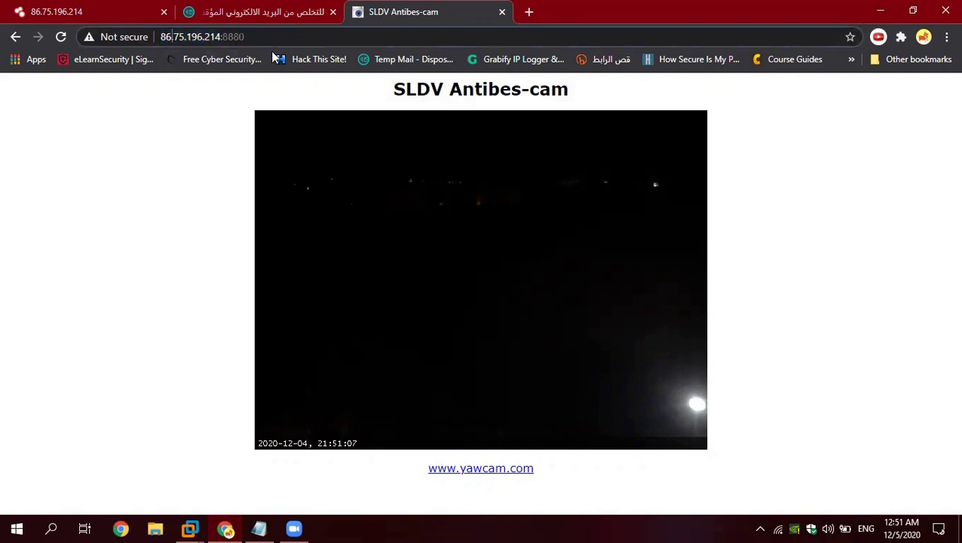
click(502, 12)
scroll(333, 325, down, 1)
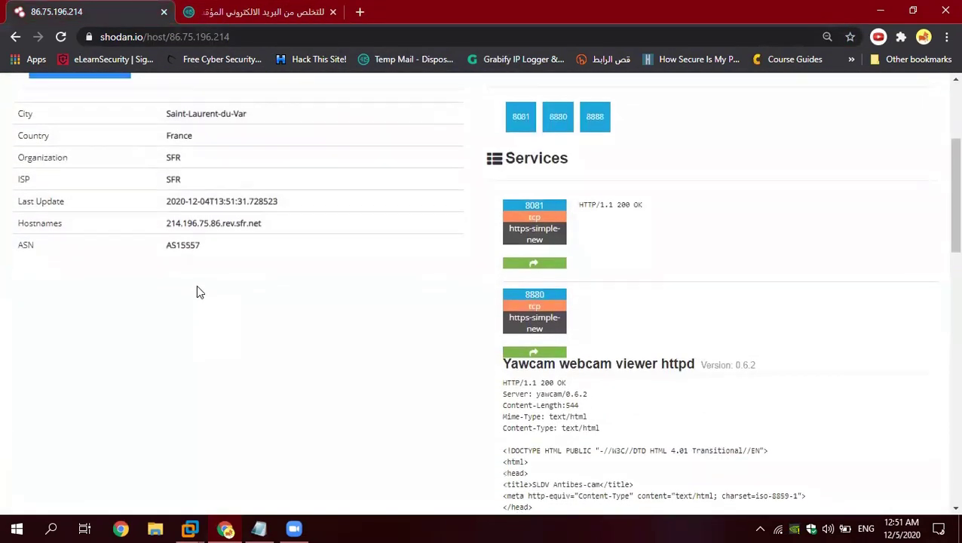
scroll(130, 128, up, 2)
click(15, 36)
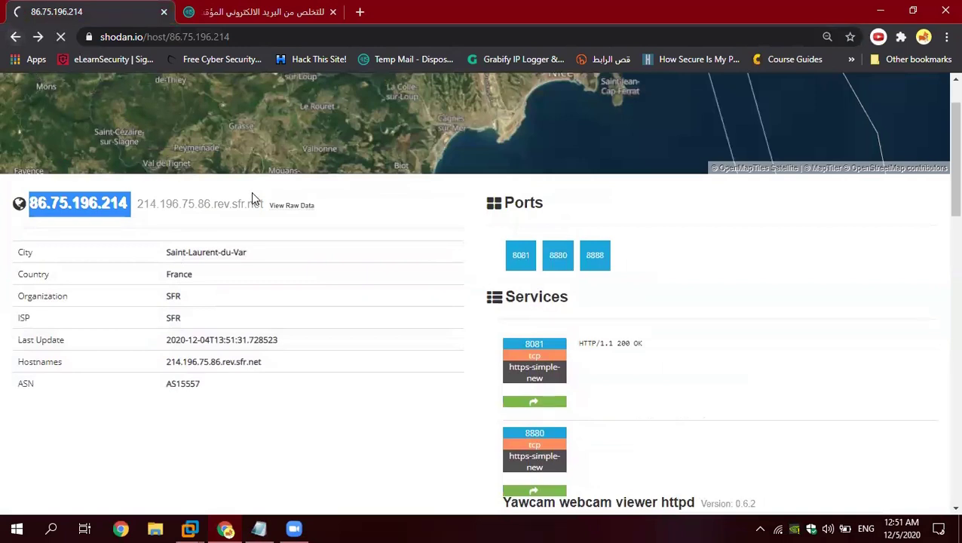
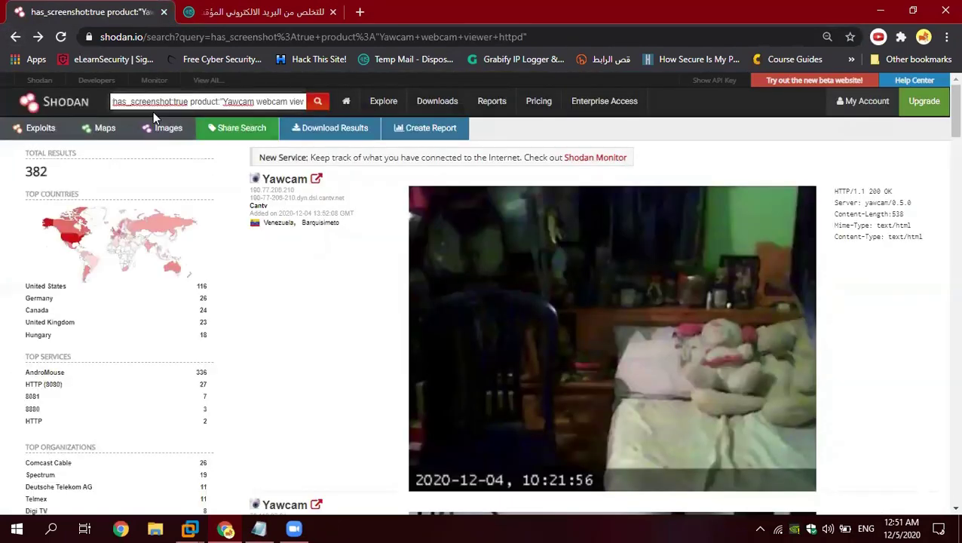
Step: Filter the 382 Yawcam screenshot results to country:US, leaving 116 United States cameras
scroll(369, 219, down, 10)
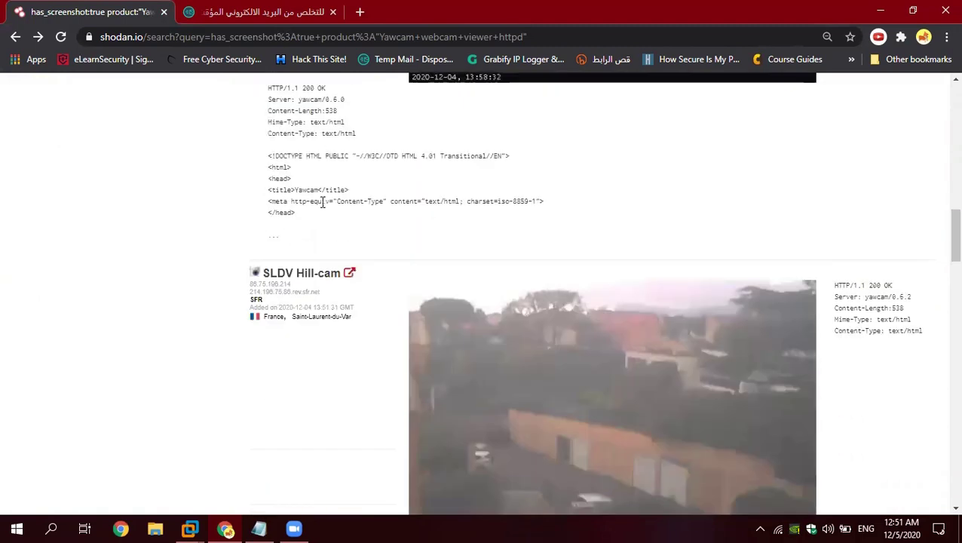
scroll(323, 202, down, 7)
scroll(337, 251, up, 2)
scroll(322, 225, down, 14)
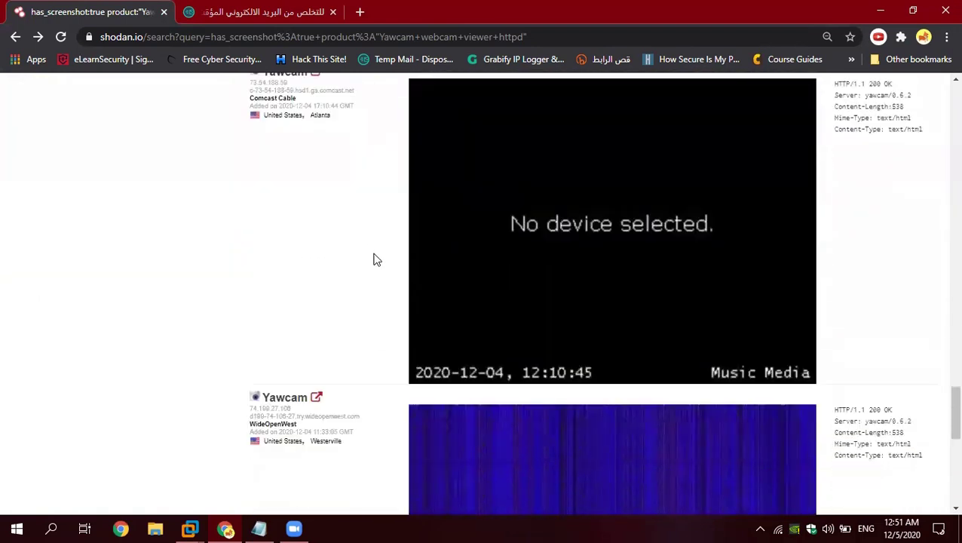
scroll(376, 254, down, 8)
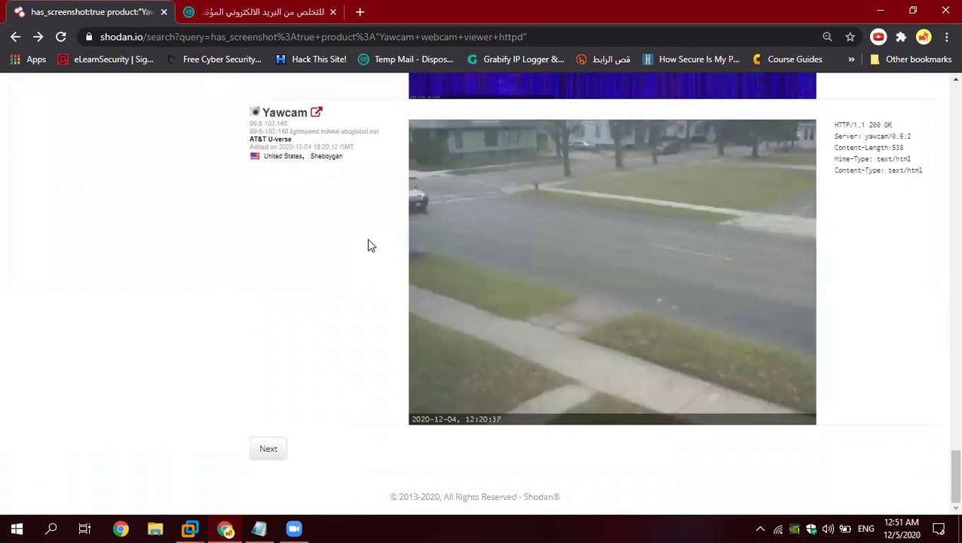
scroll(365, 236, up, 15)
scroll(216, 179, up, 12)
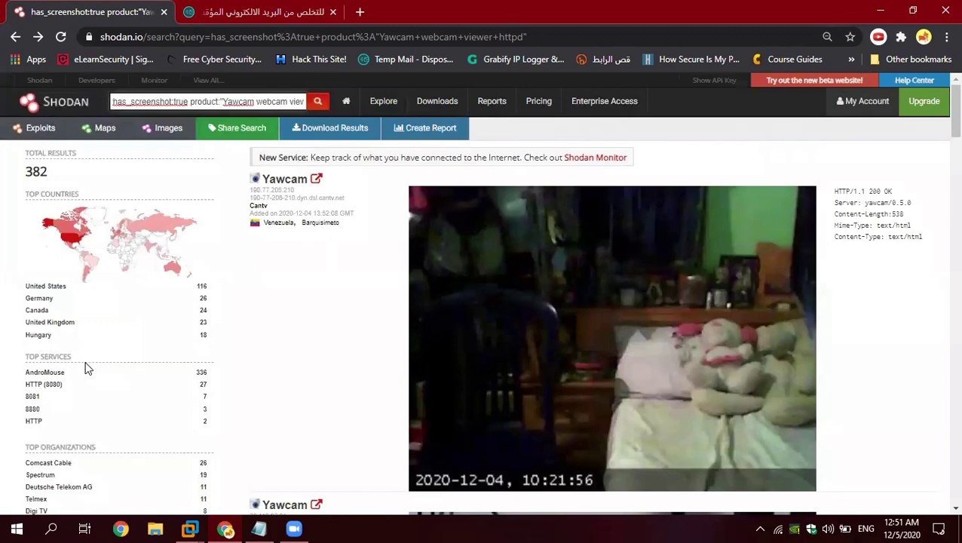
scroll(126, 340, down, 2)
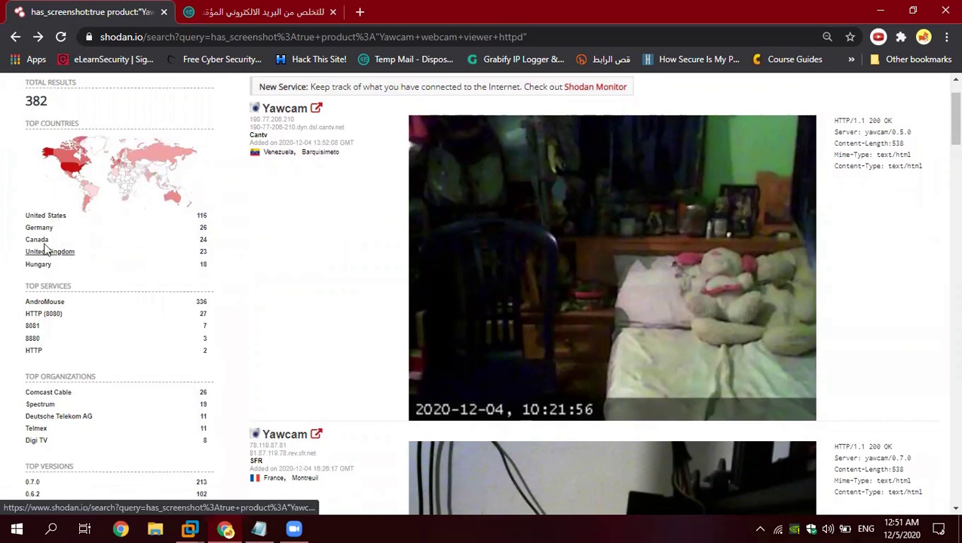
click(47, 217)
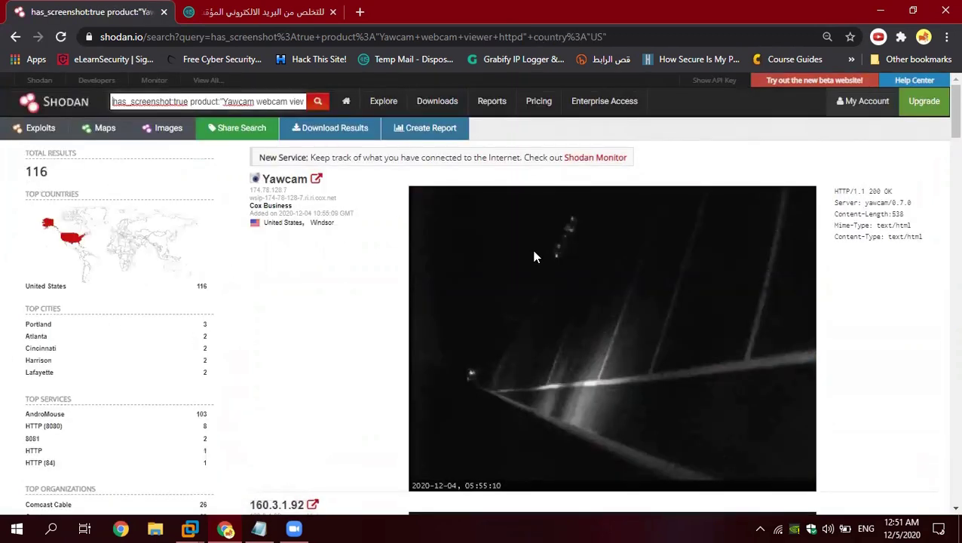
scroll(453, 233, down, 2)
scroll(612, 340, down, 14)
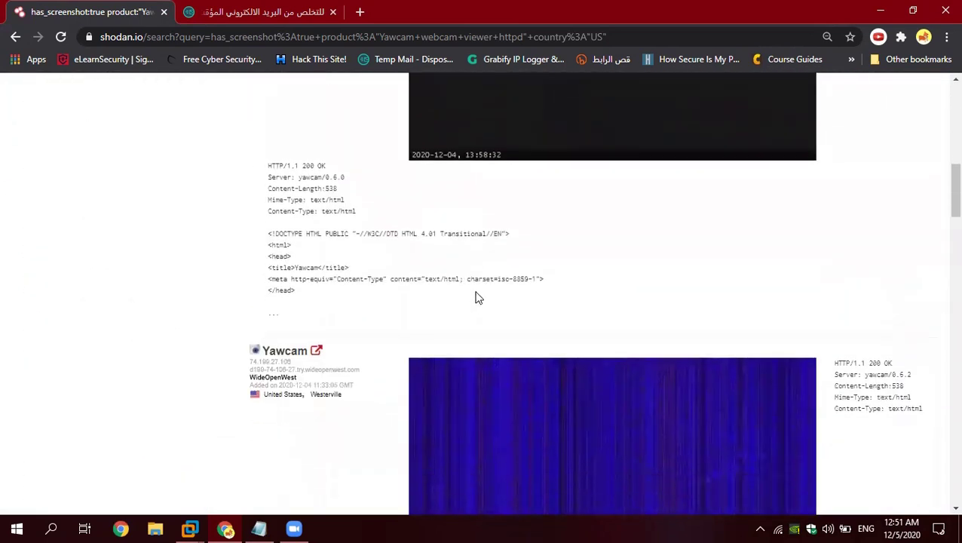
scroll(461, 315, down, 8)
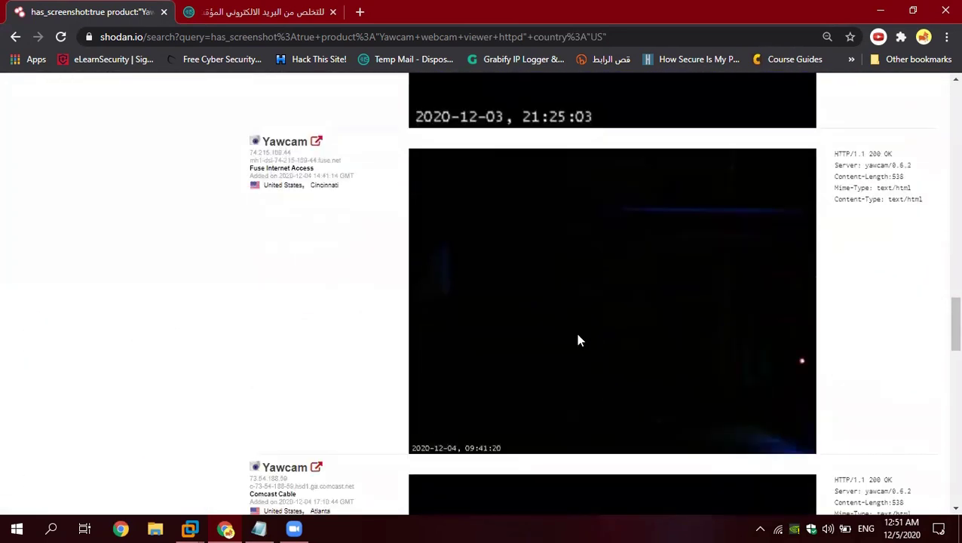
scroll(335, 223, up, 15)
scroll(249, 210, up, 10)
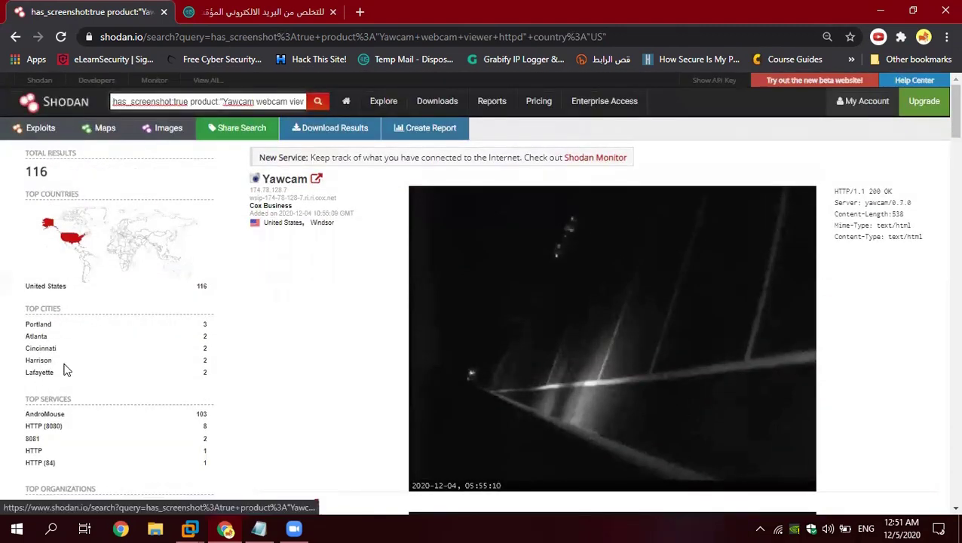
scroll(50, 385, down, 1)
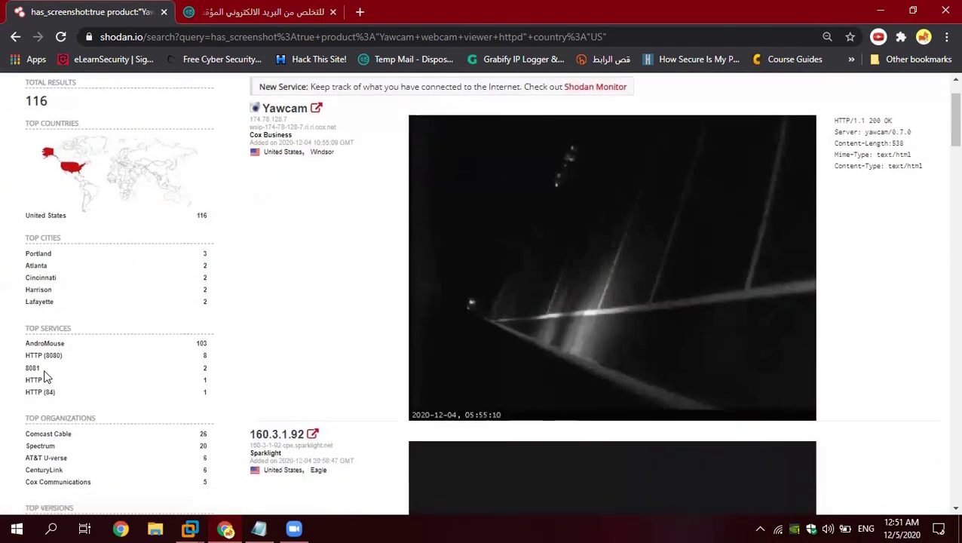
Step: Add the city:"Portland" filter from Top Cities, leaving 3 Portland cameras
click(41, 257)
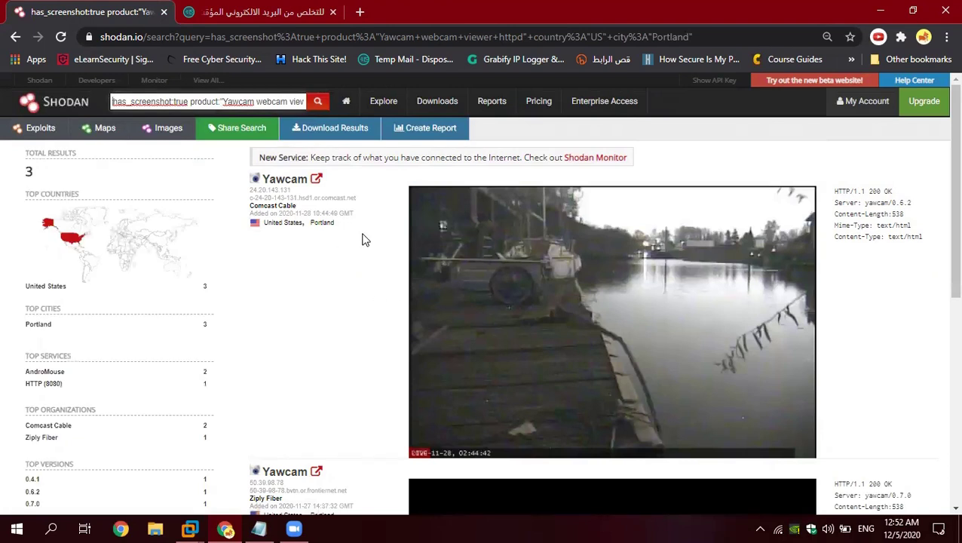
scroll(653, 333, down, 2)
scroll(496, 332, up, 2)
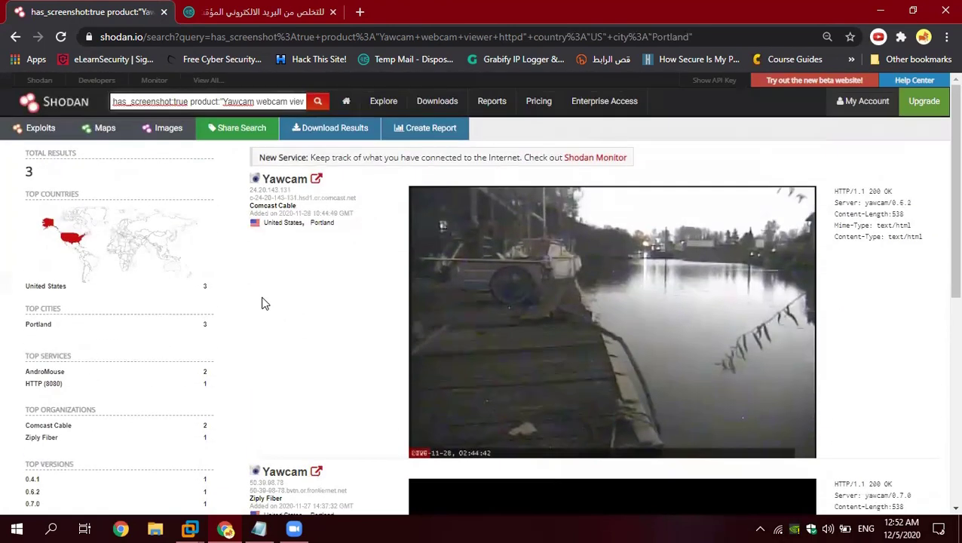
Step: Highlight the has_screenshot:true, Yawcam and country:"US" filters in the search query
drag(114, 100, 195, 102)
mouse_move(190, 101)
mouse_down()
mouse_move(287, 103)
mouse_move(197, 111)
mouse_up()
click(197, 99)
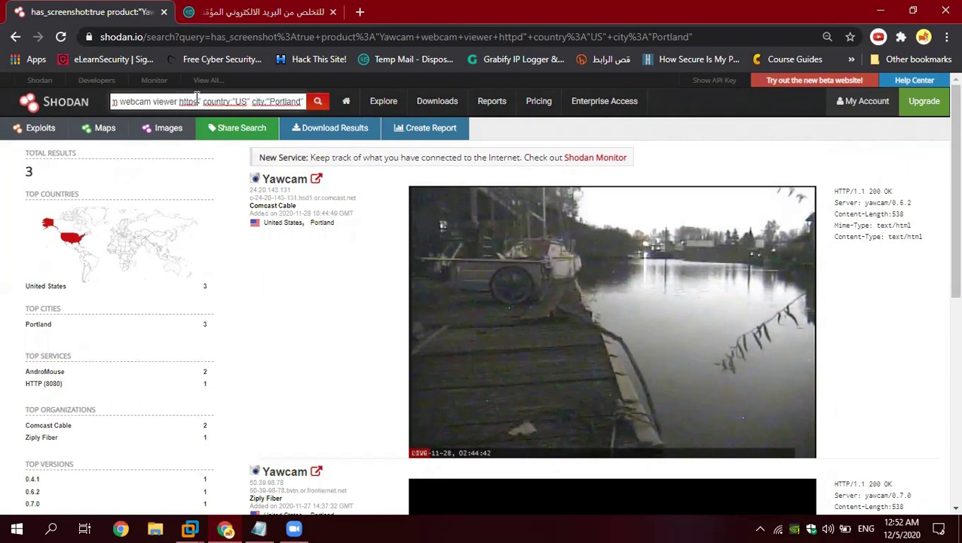
drag(202, 102, 286, 106)
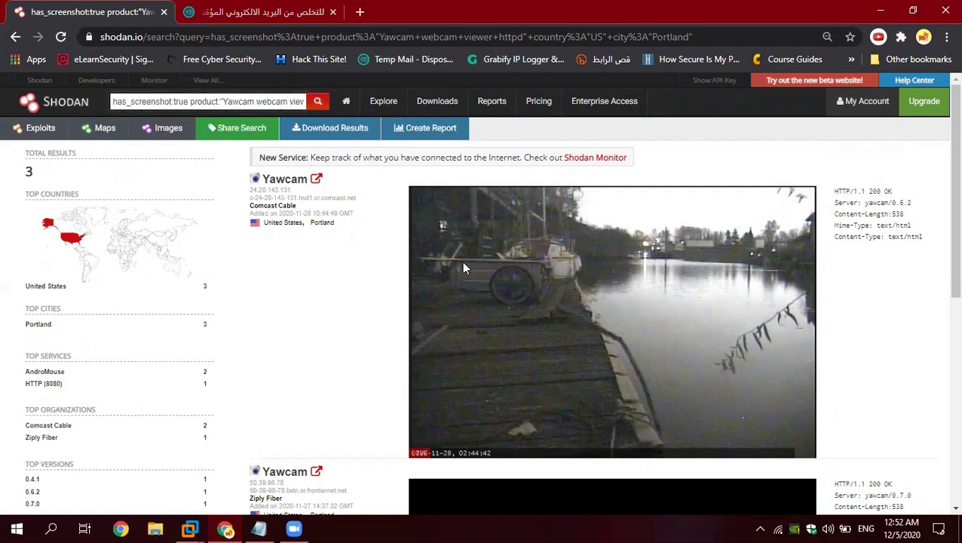
scroll(365, 260, down, 2)
scroll(343, 267, up, 1)
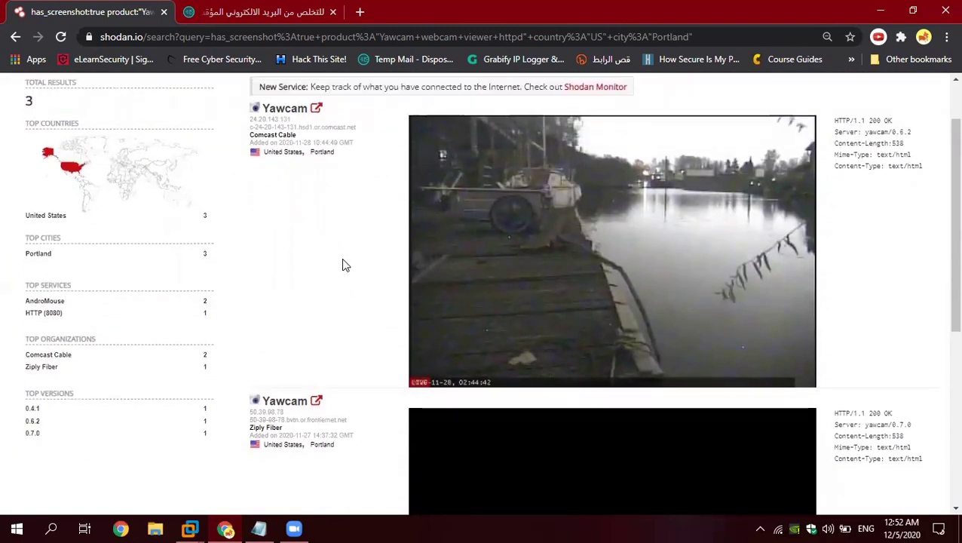
scroll(251, 240, down, 2)
scroll(305, 225, up, 2)
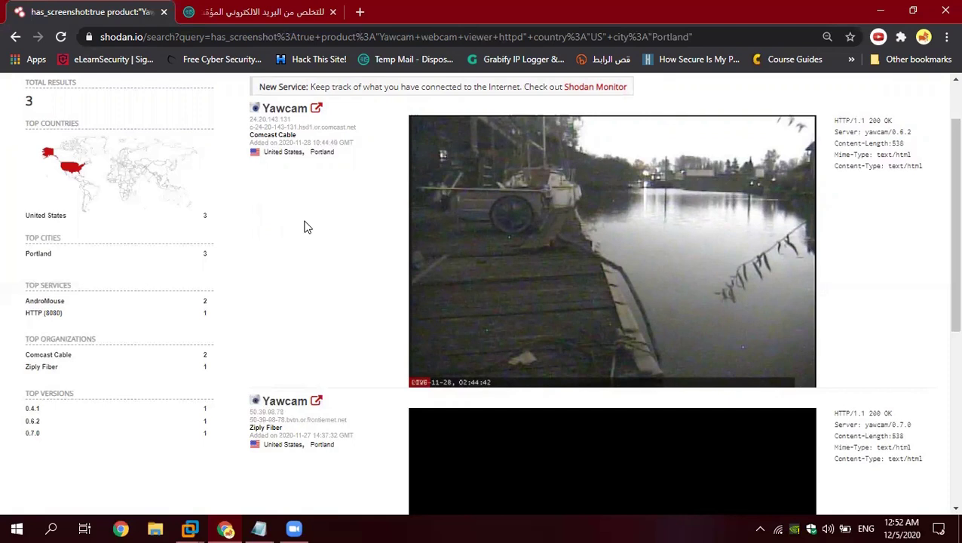
Step: Review the three Portland Yawcam results and select the entire Shodan search query for rewriting
scroll(316, 248, down, 5)
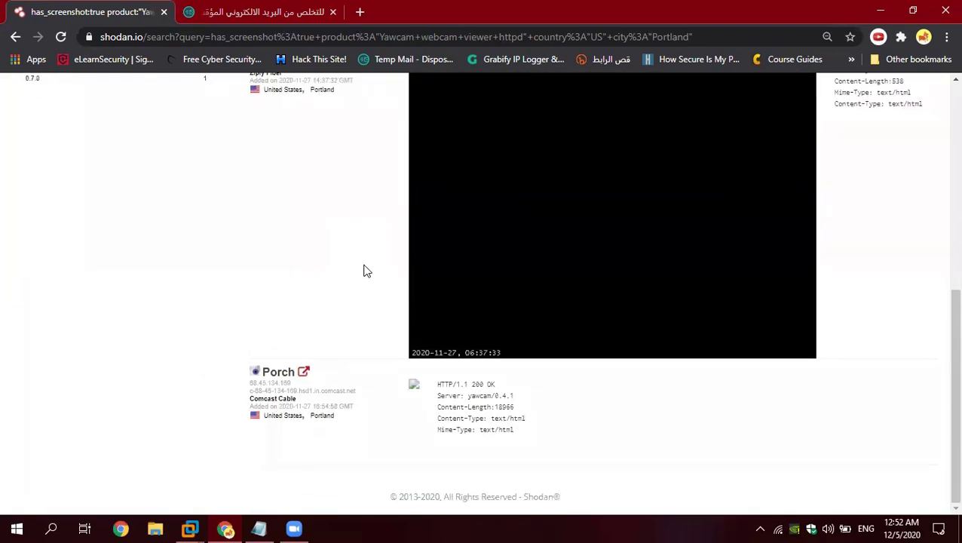
scroll(363, 271, up, 6)
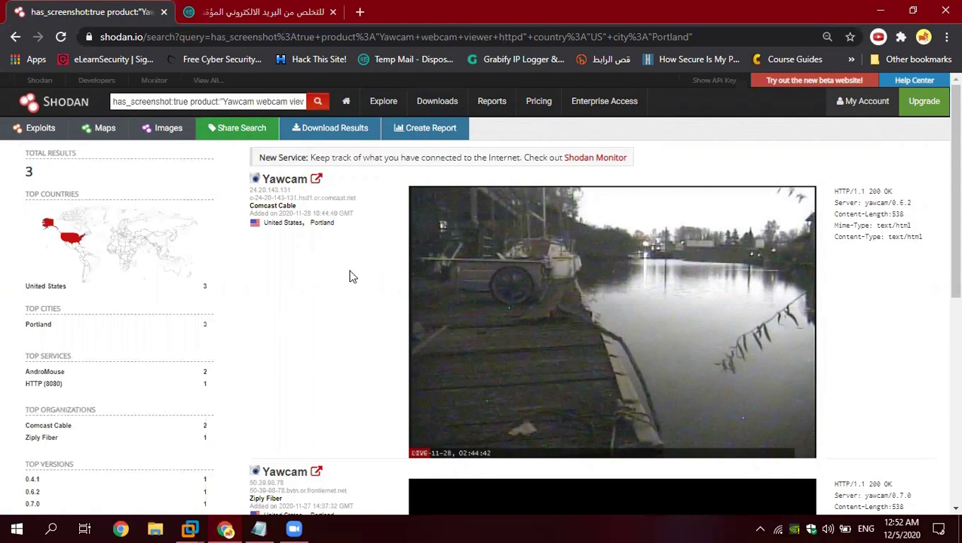
click(251, 103)
key(ctrl+a)
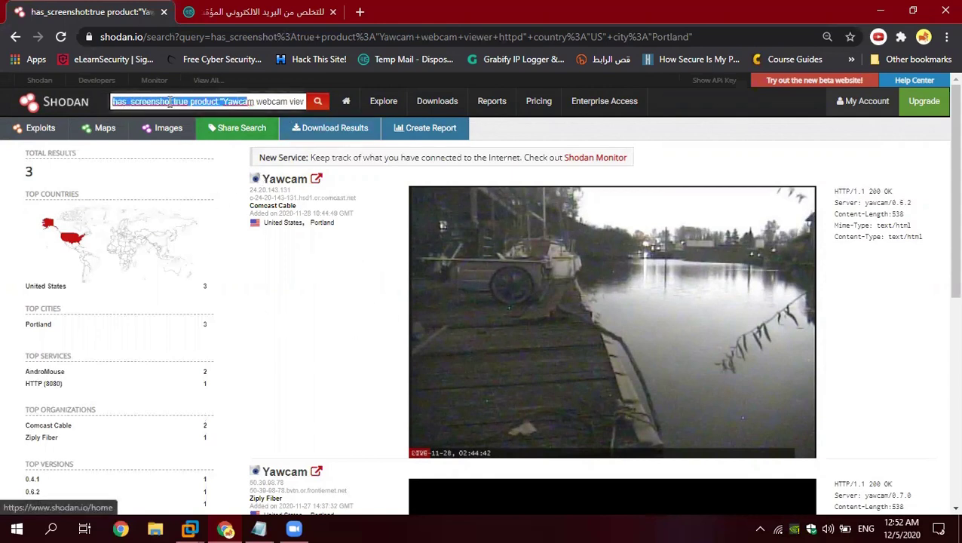
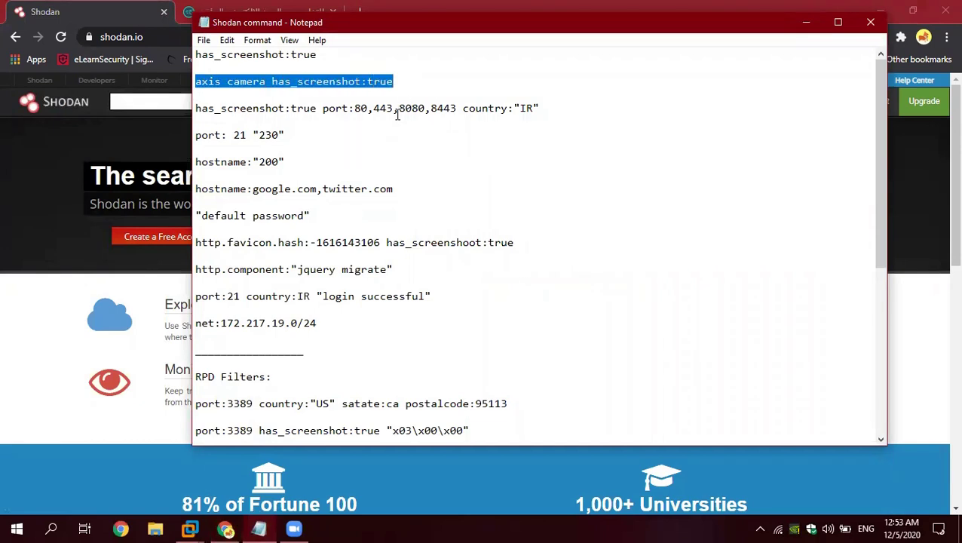
Step: Search Shodan for 'axis camera has_screenshot:true' and select the resulting daily usage limit error text
click(182, 103)
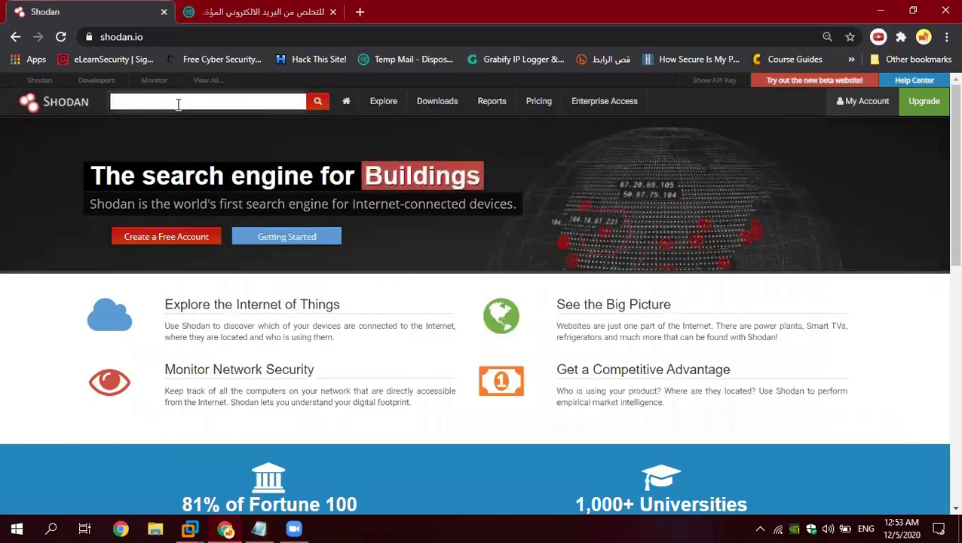
text(axis camera has_screenshot:true)
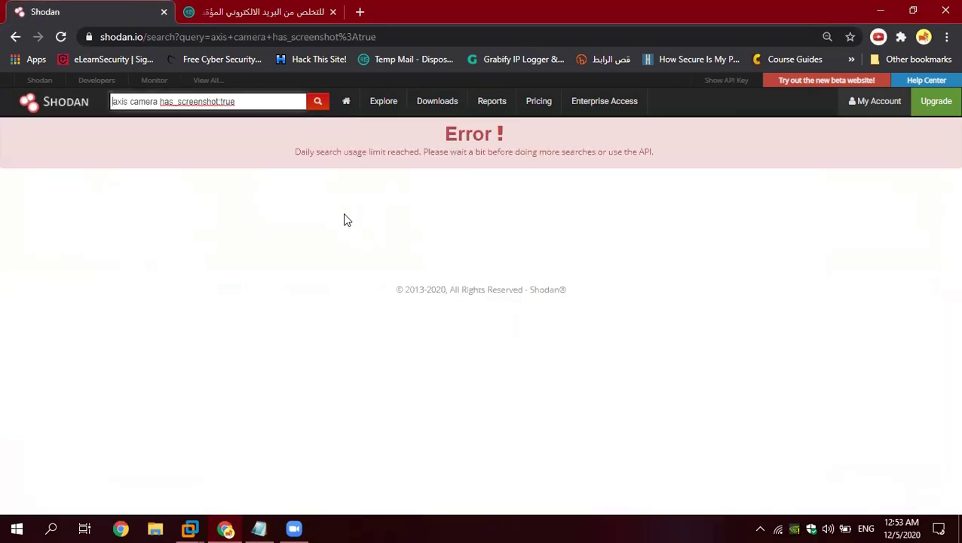
drag(289, 144, 641, 159)
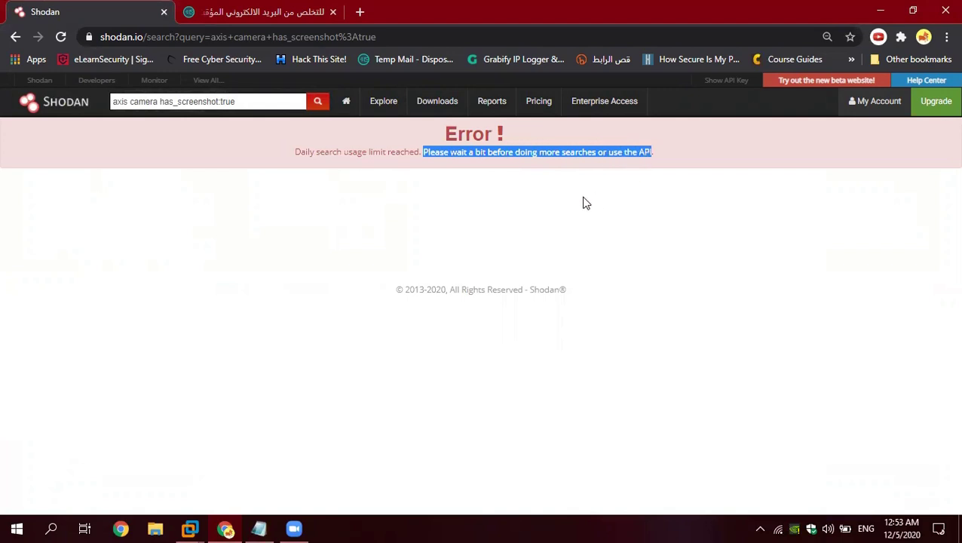
click(560, 202)
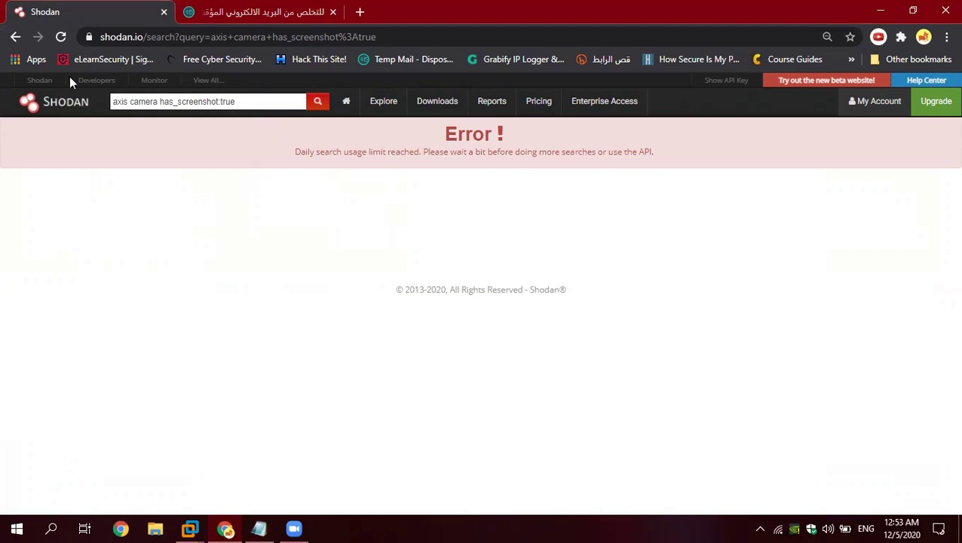
Step: Copy the temporary email address from the Temp Mail page
click(275, 10)
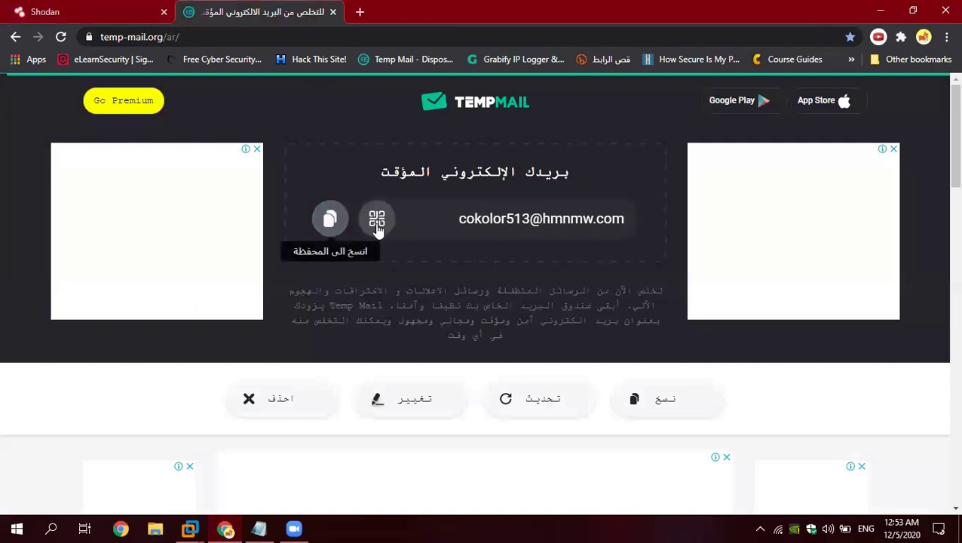
click(329, 220)
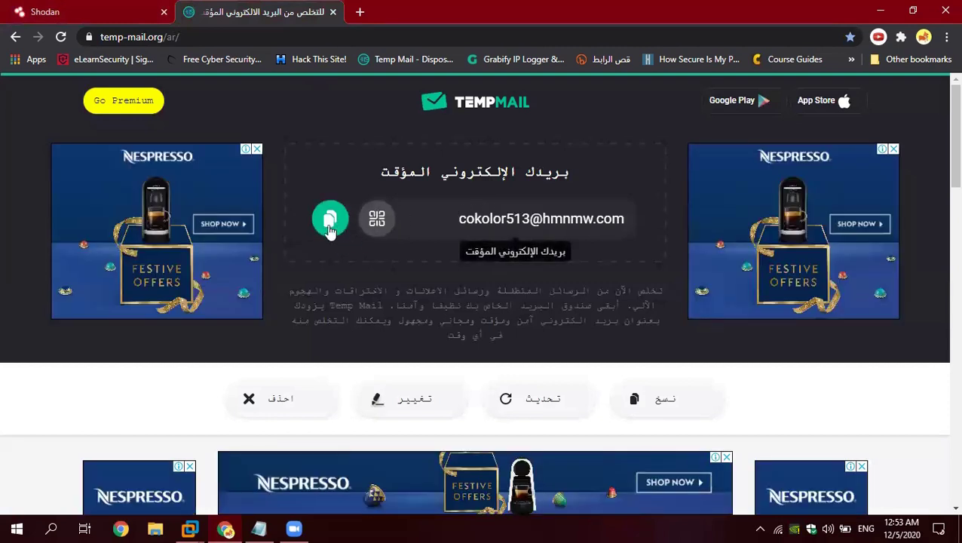
click(326, 223)
Step: Back in Shodan, log out of the current account from My Account
click(105, 11)
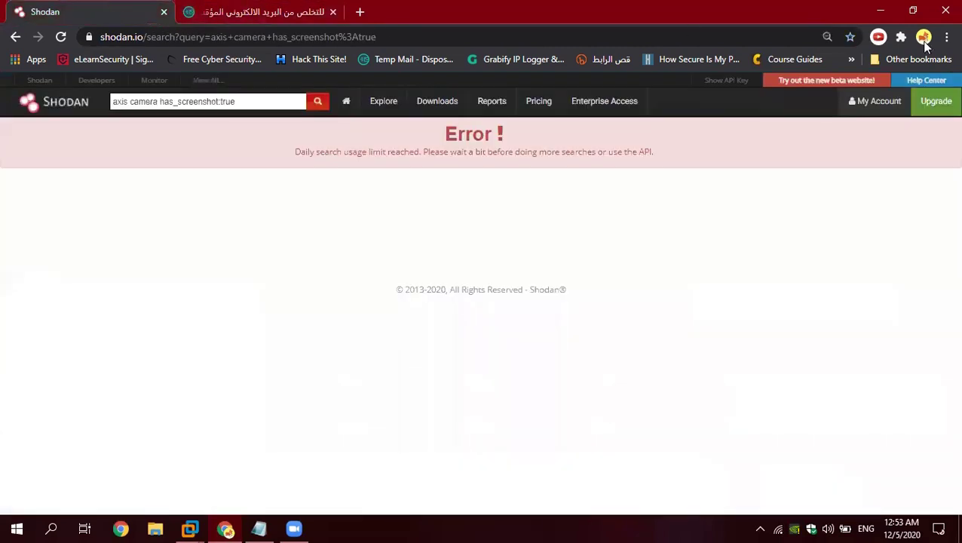
click(890, 103)
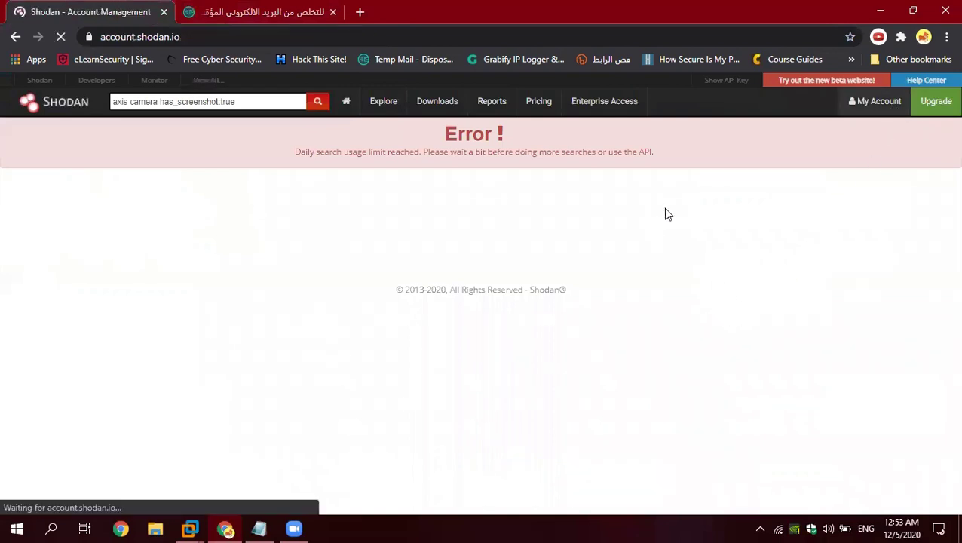
scroll(697, 279, down, 3)
scroll(573, 339, down, 1)
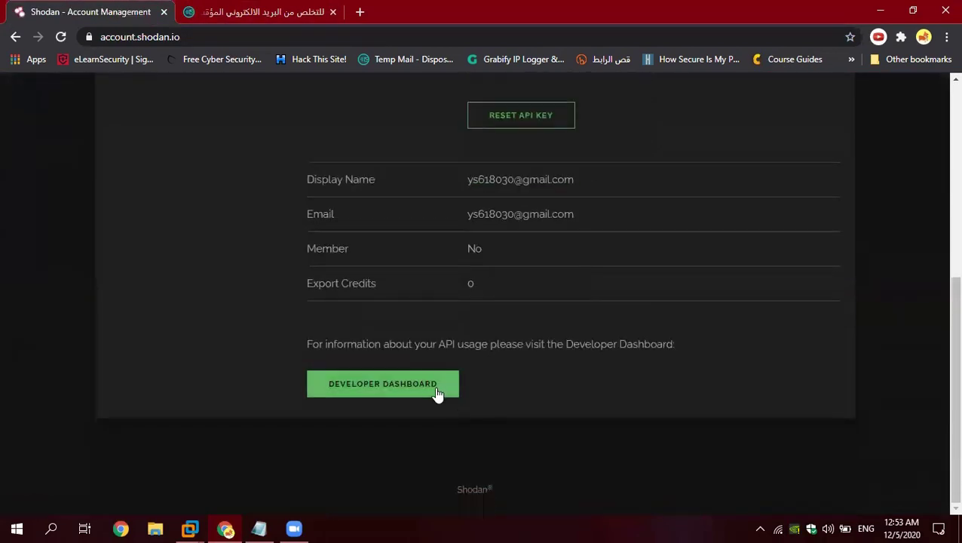
scroll(525, 161, up, 5)
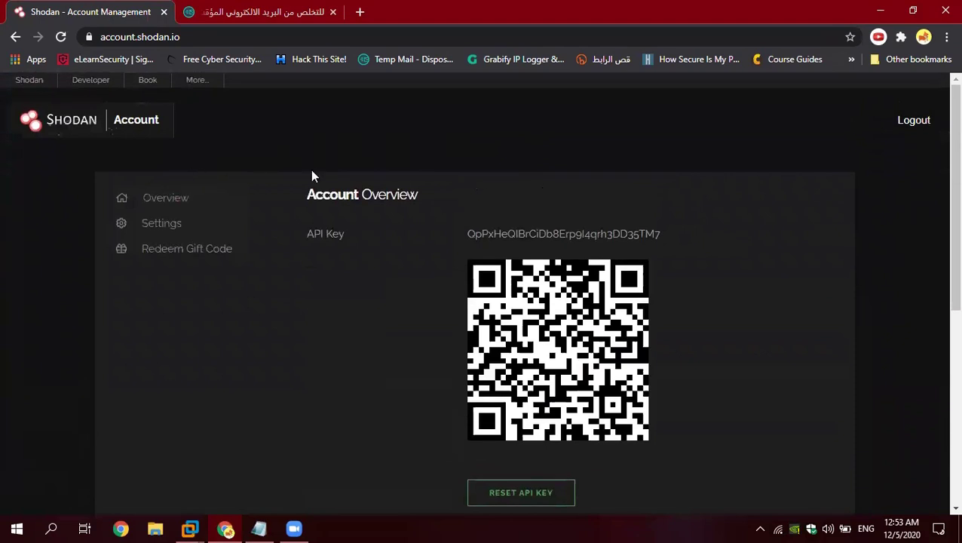
click(915, 132)
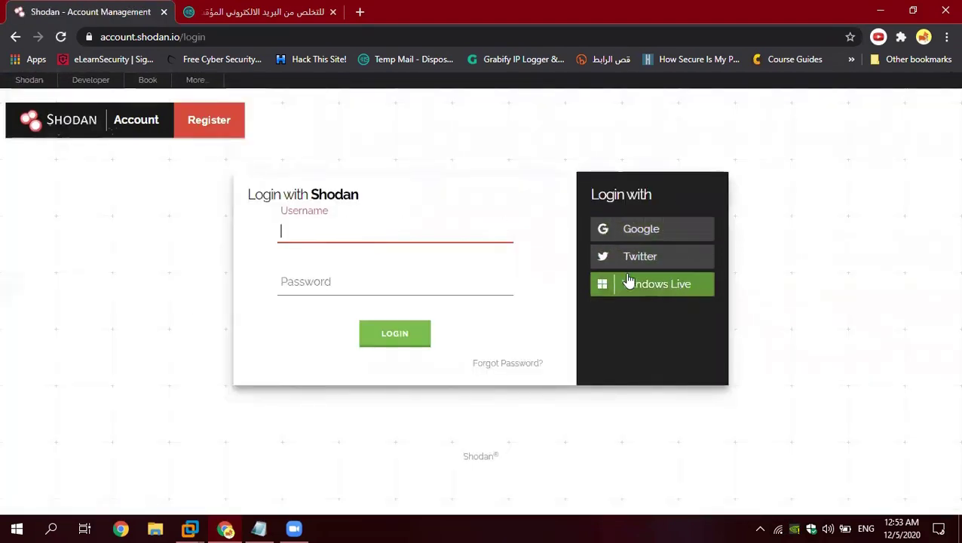
Step: Fill the registration form with a username, password, confirmation and the pasted temporary email, then submit
click(214, 128)
click(329, 235)
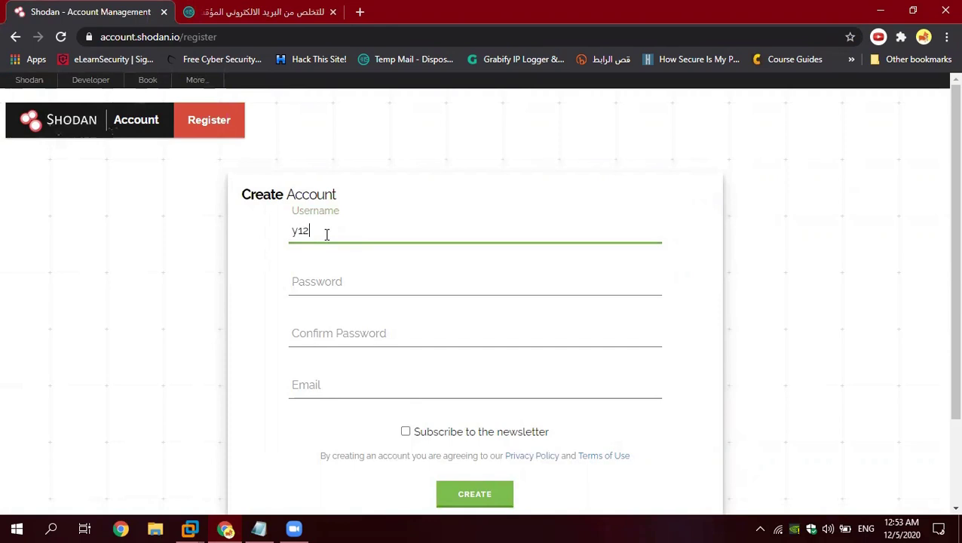
click(328, 284)
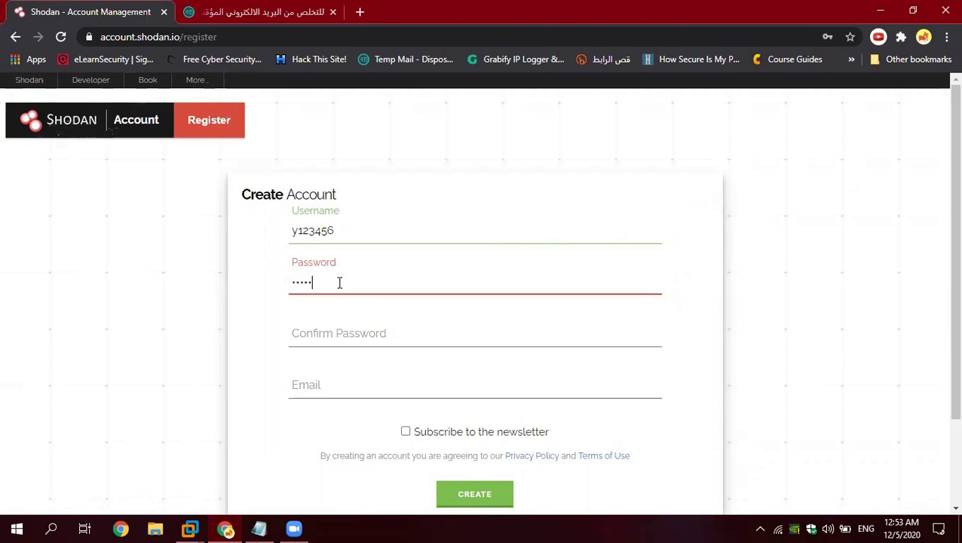
click(345, 325)
text(y1)
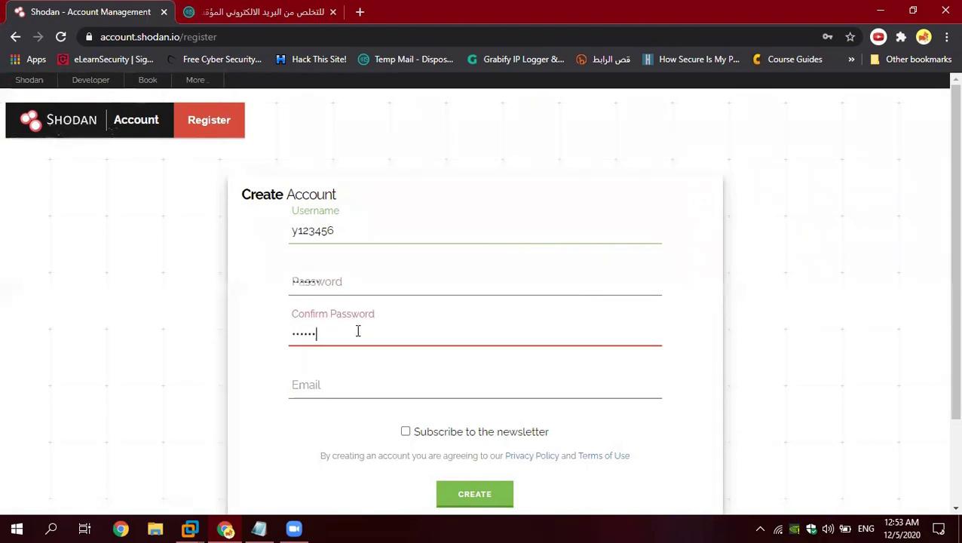
click(350, 369)
click(337, 378)
key(ctrl+v)
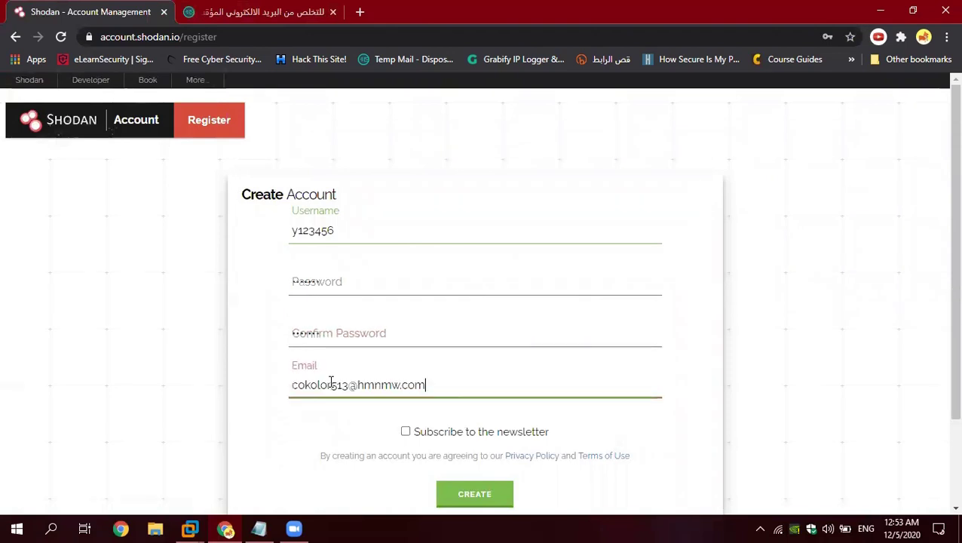
scroll(423, 386, down, 3)
click(473, 384)
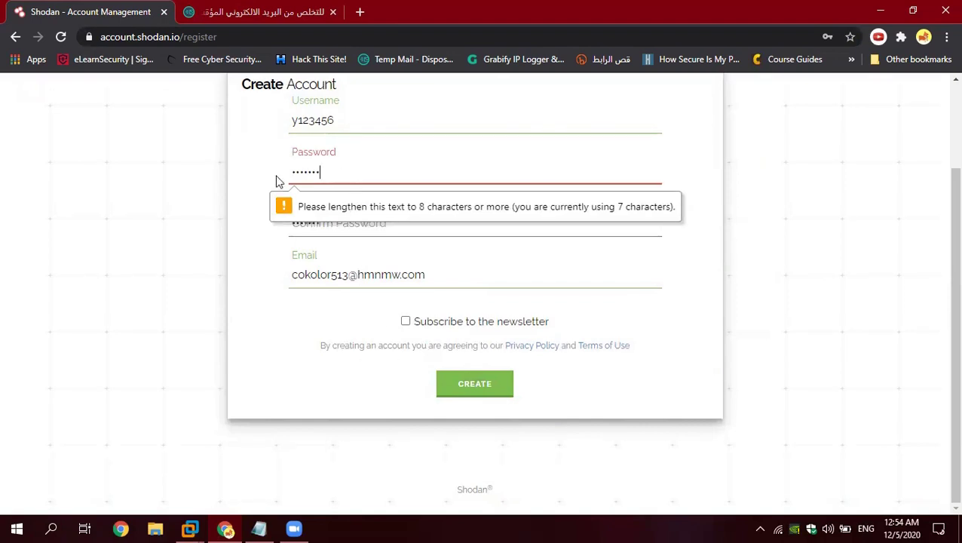
Step: Replace the too-short password and confirmation with a matching 8+ character password and resubmit
key(ctrl+a)
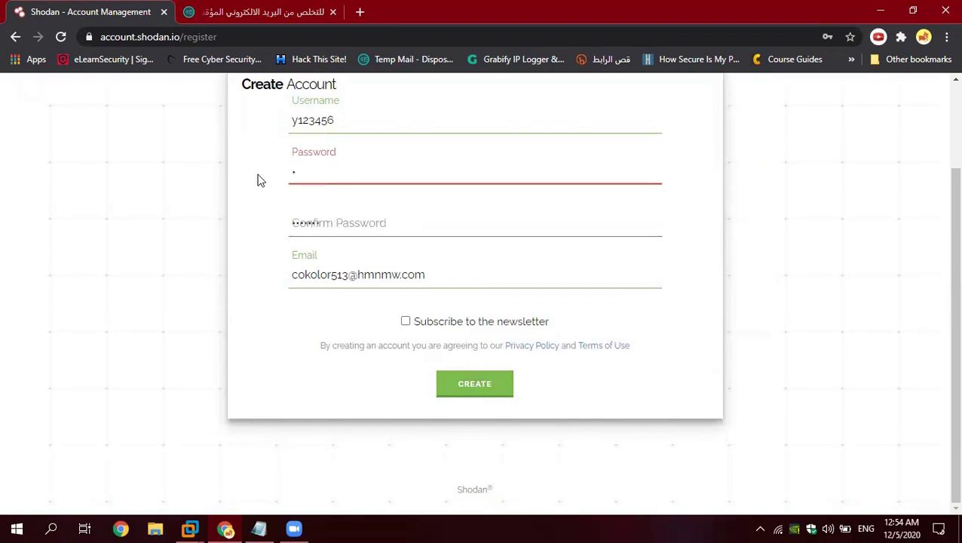
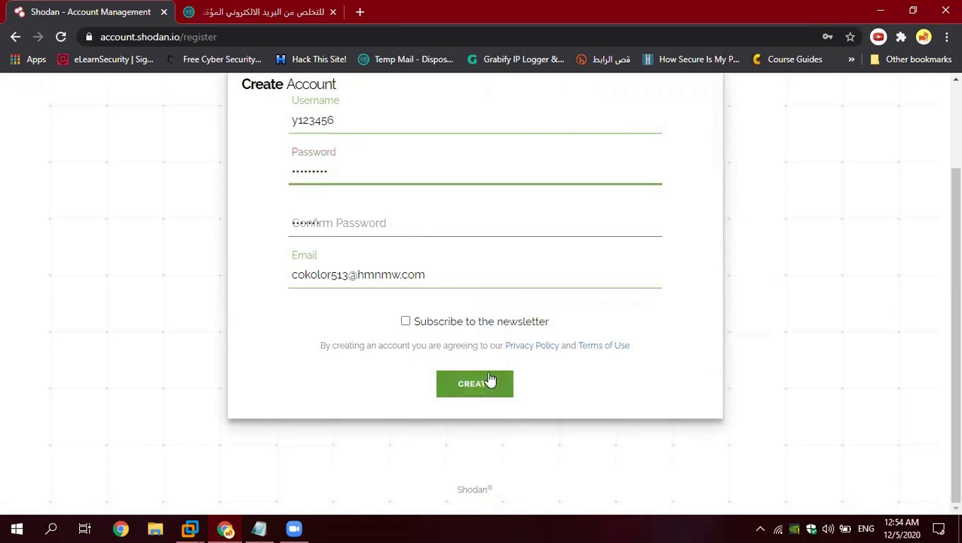
click(475, 383)
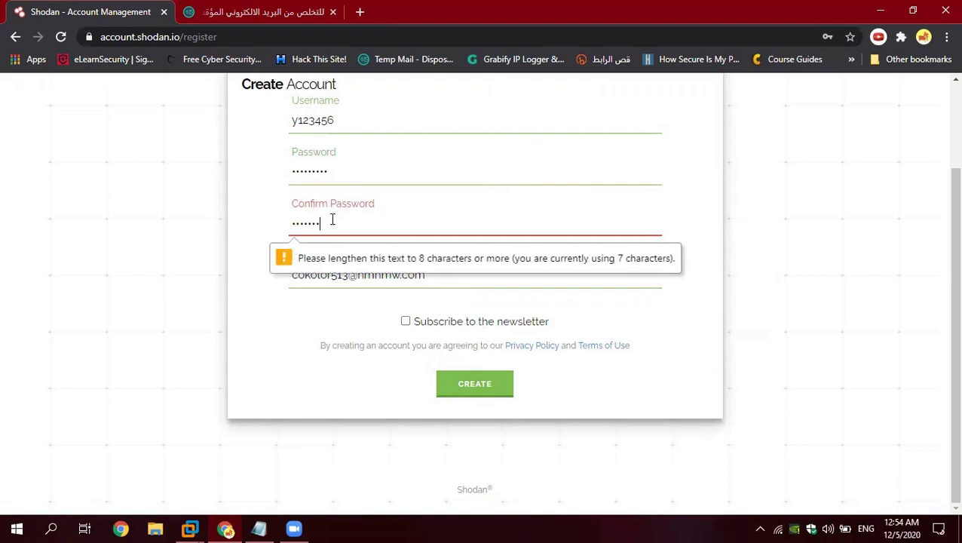
key(ctrl+a)
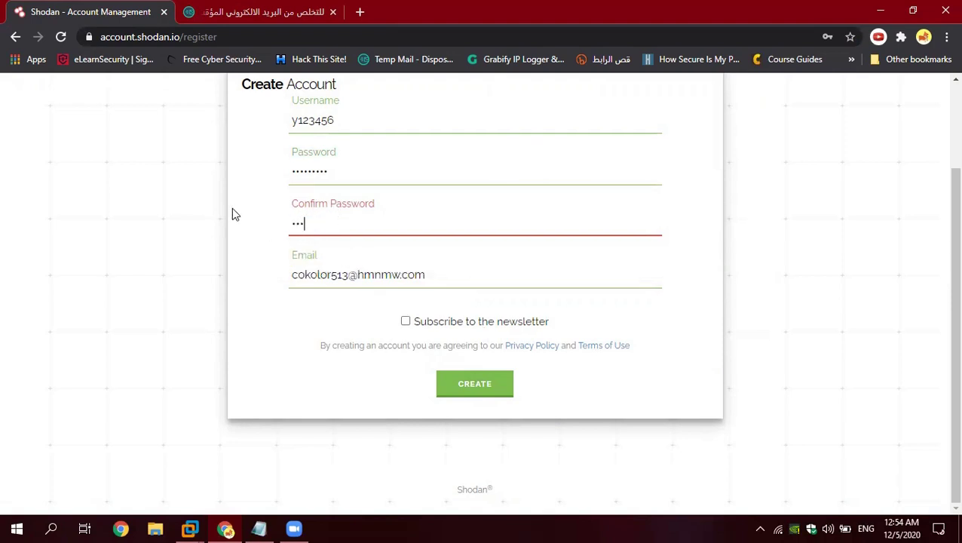
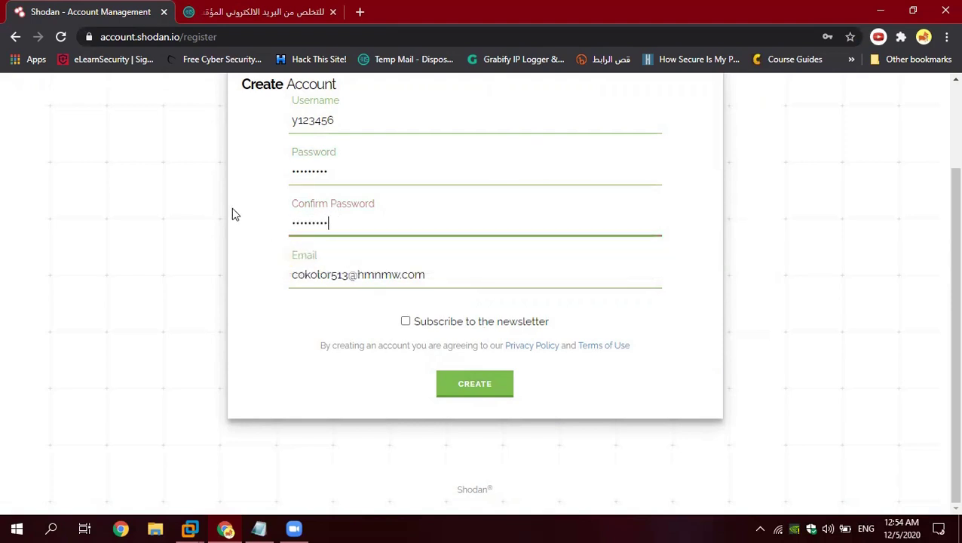
click(474, 382)
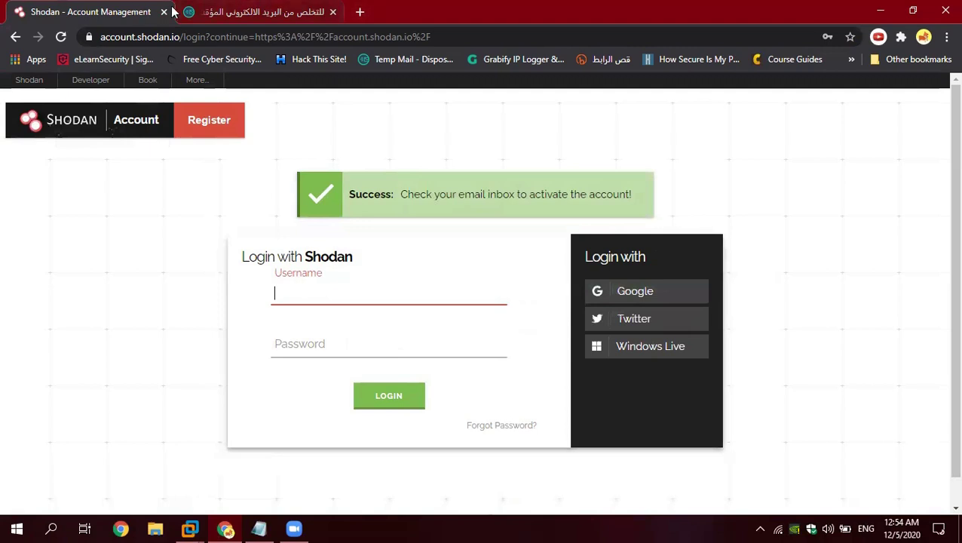
Step: Open the Shodan Account Activation email in the temporary inbox and follow its activation link
click(249, 14)
scroll(481, 314, down, 4)
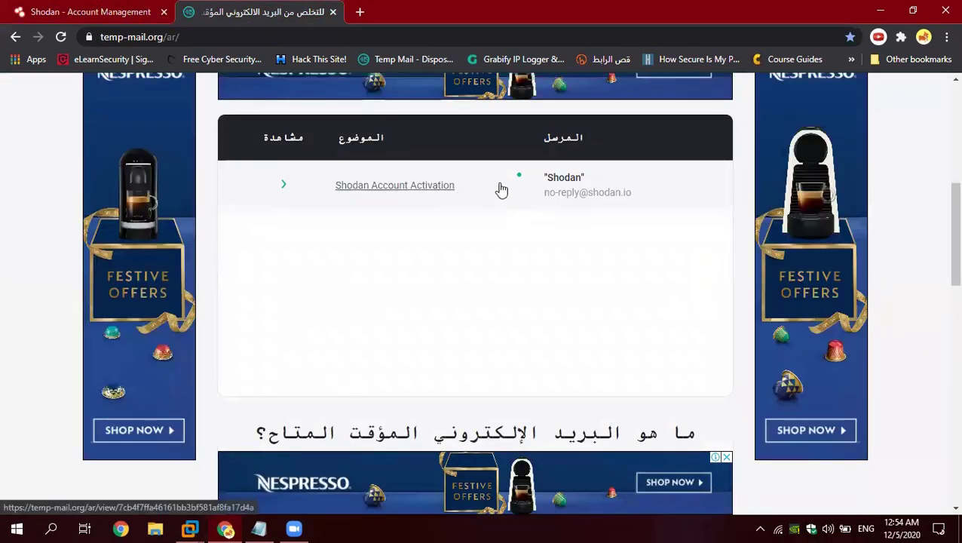
click(452, 188)
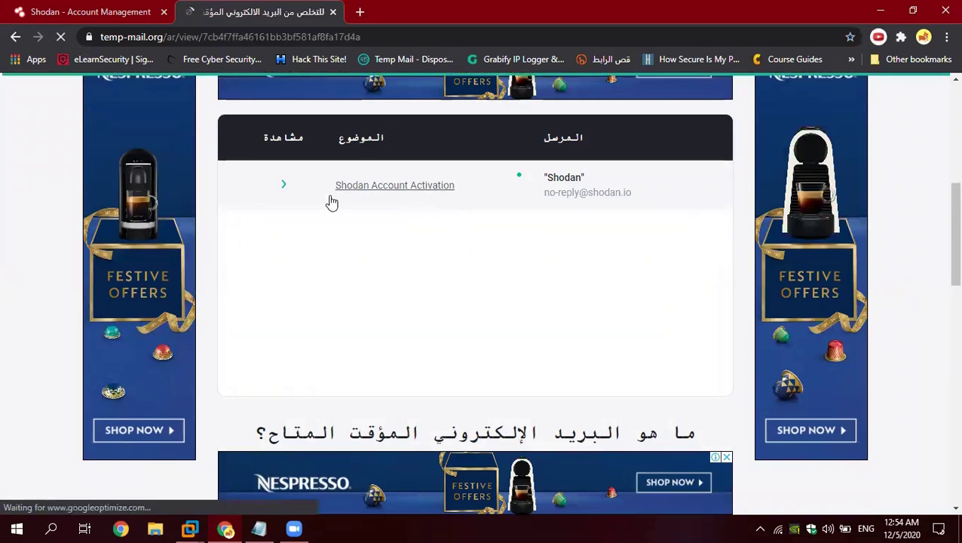
scroll(414, 317, down, 7)
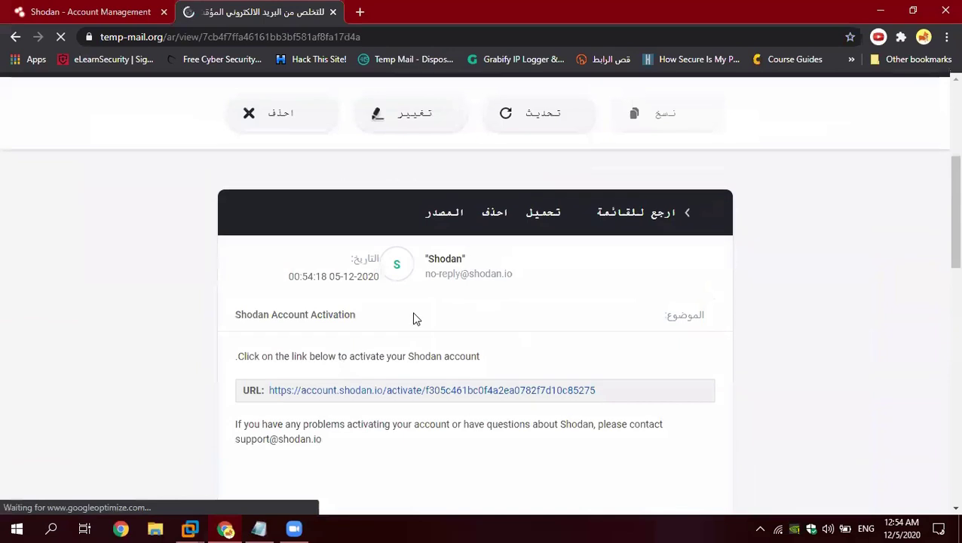
scroll(420, 273, up, 3)
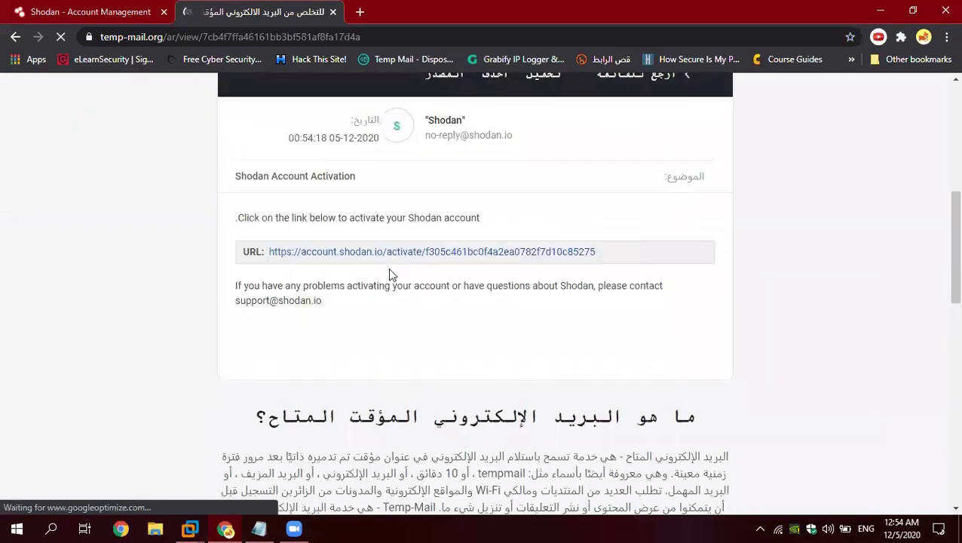
click(351, 254)
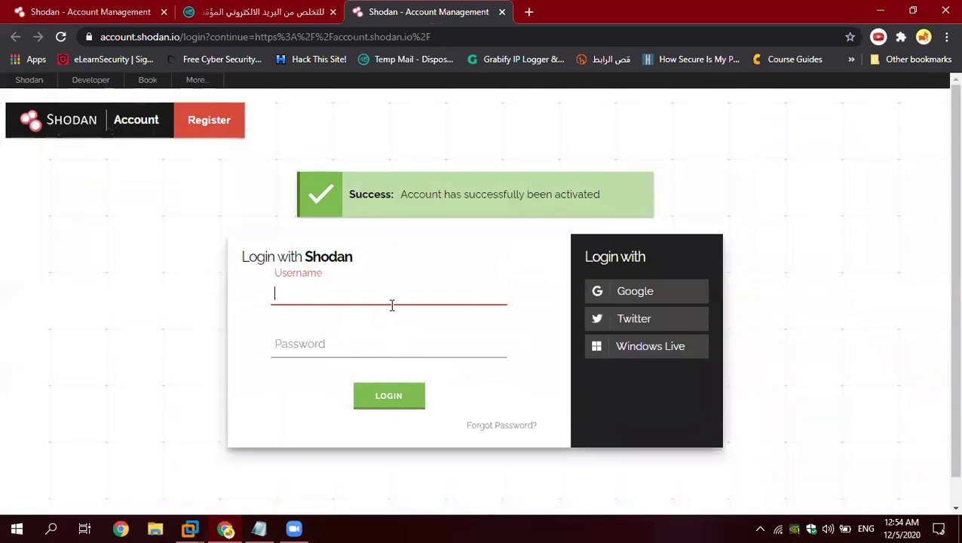
Step: Log in to the newly activated Shodan account with its username and password
text(y12345)
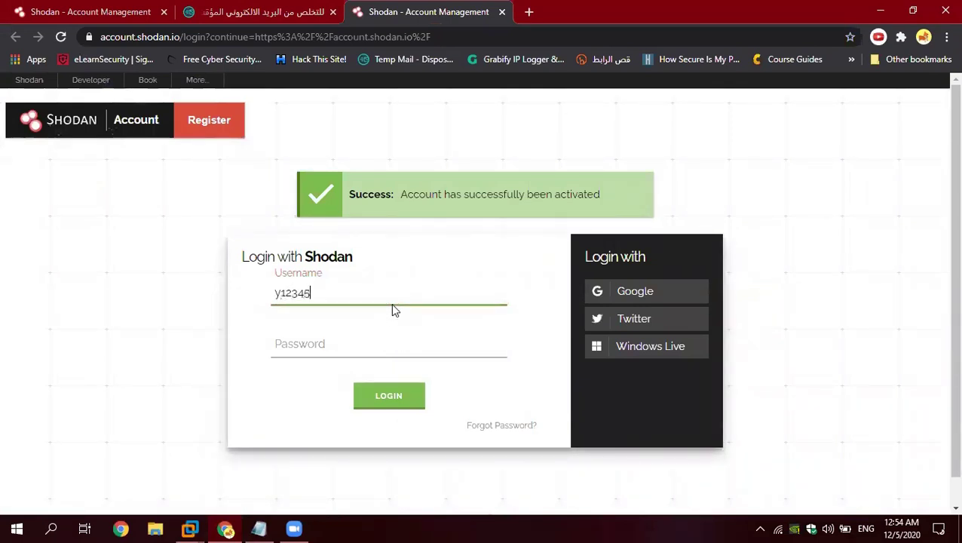
text(6)
click(373, 345)
text(y)
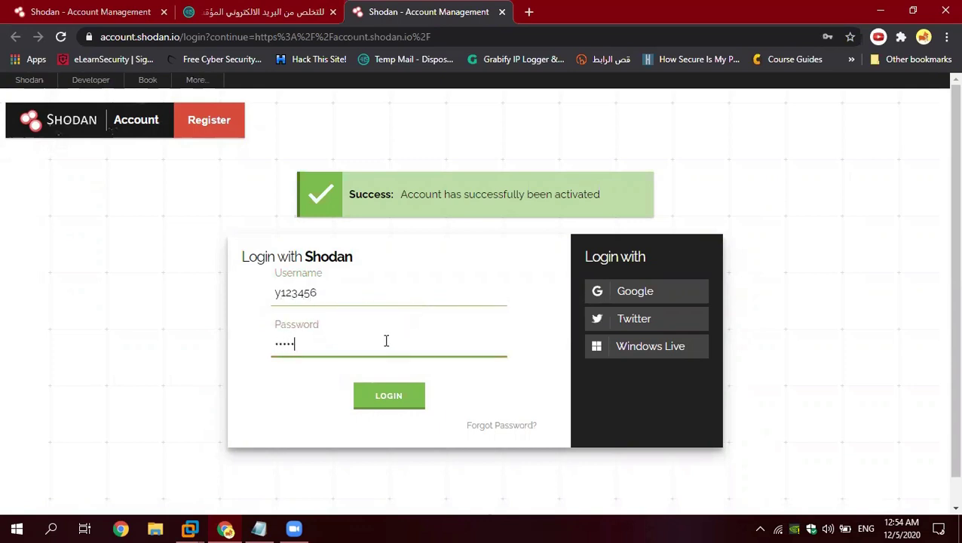
click(415, 411)
Step: Review the account overview showing the API key, then return to the Shodan home page
scroll(306, 230, down, 5)
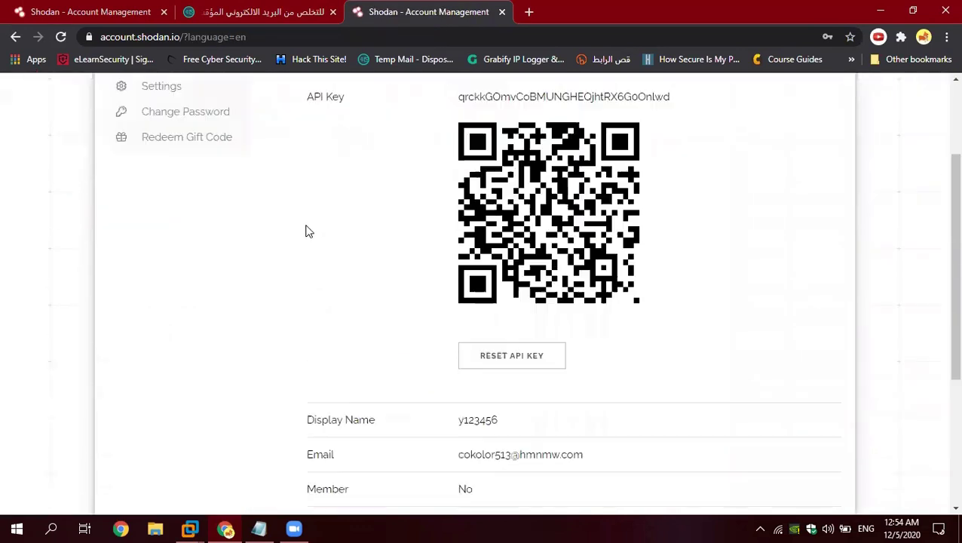
scroll(202, 210, up, 5)
scroll(201, 211, up, 1)
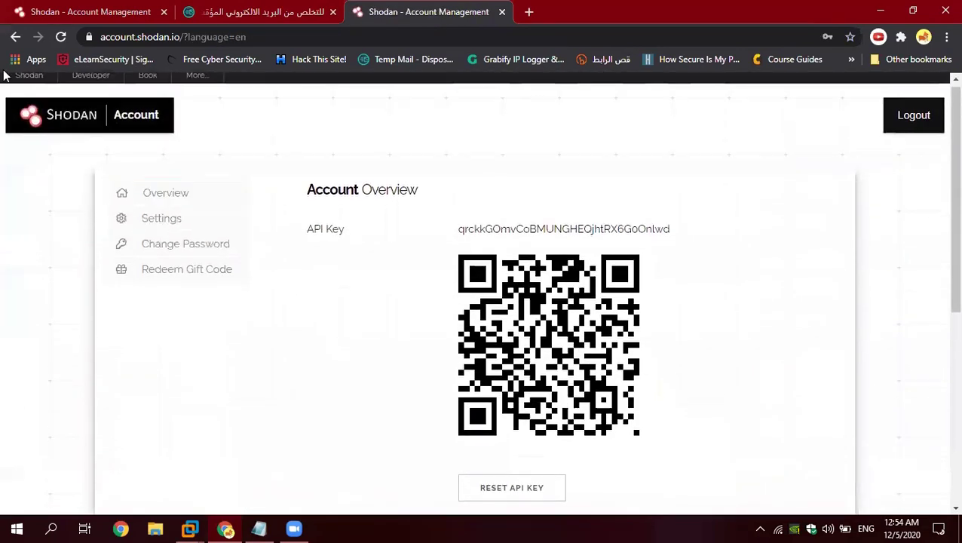
click(28, 80)
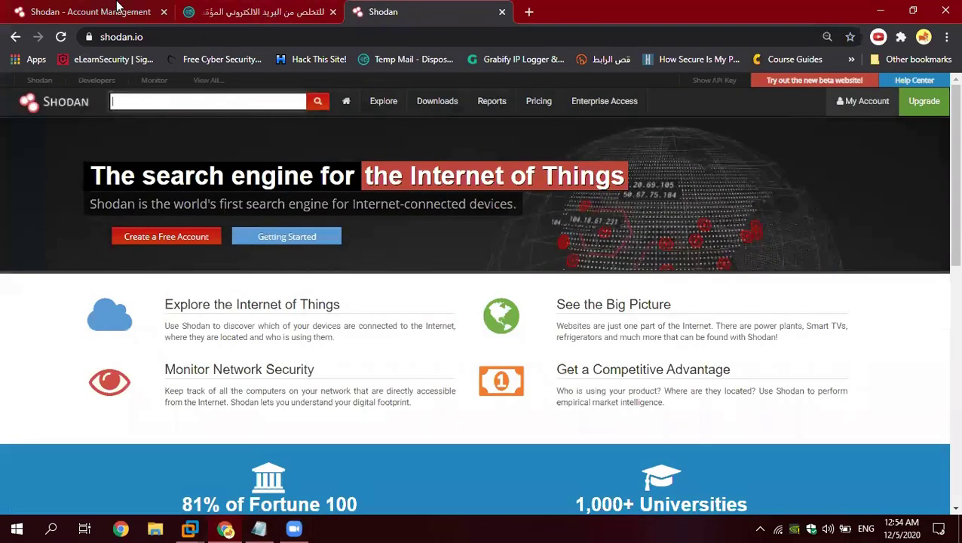
Step: Close the old account-management tab and load shodan.io in a new Chrome tab
click(147, 13)
click(162, 12)
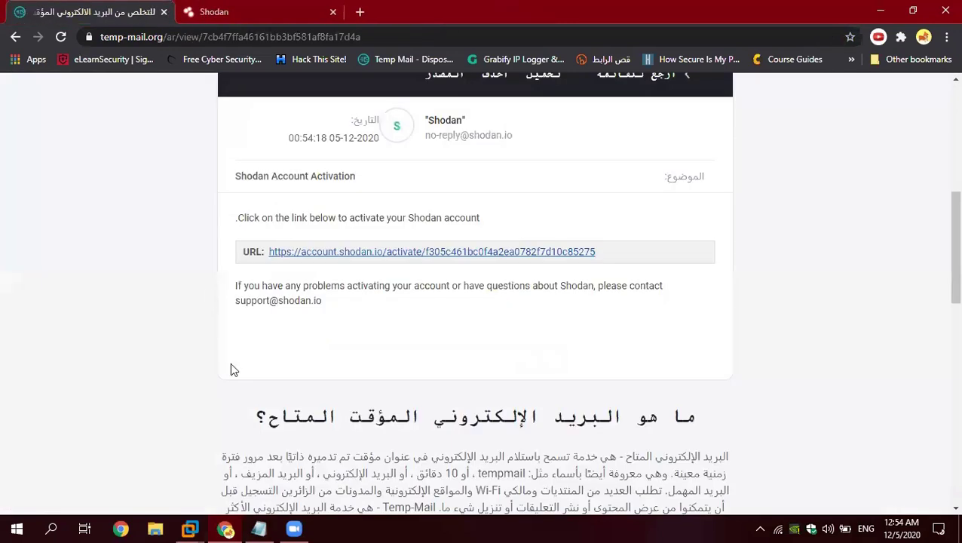
key(ctrl+t)
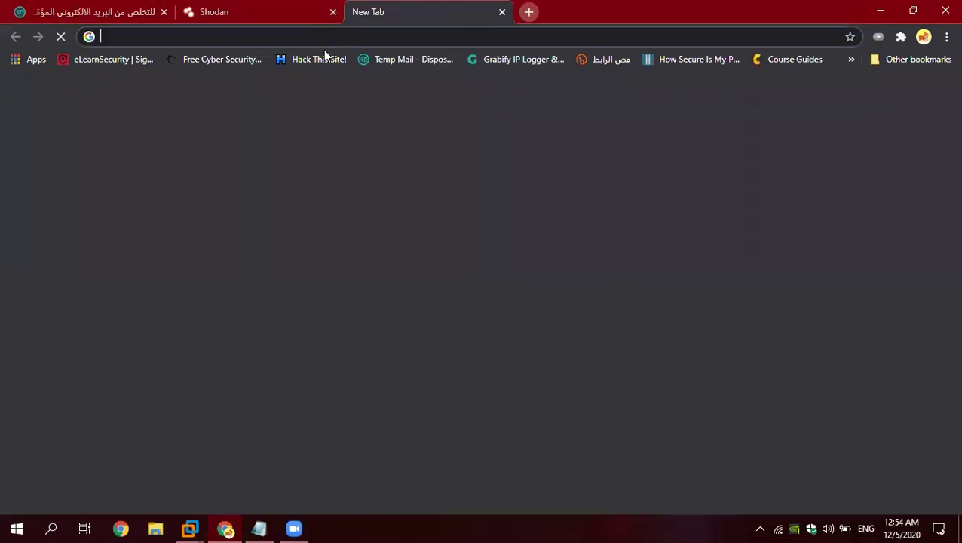
text(s)
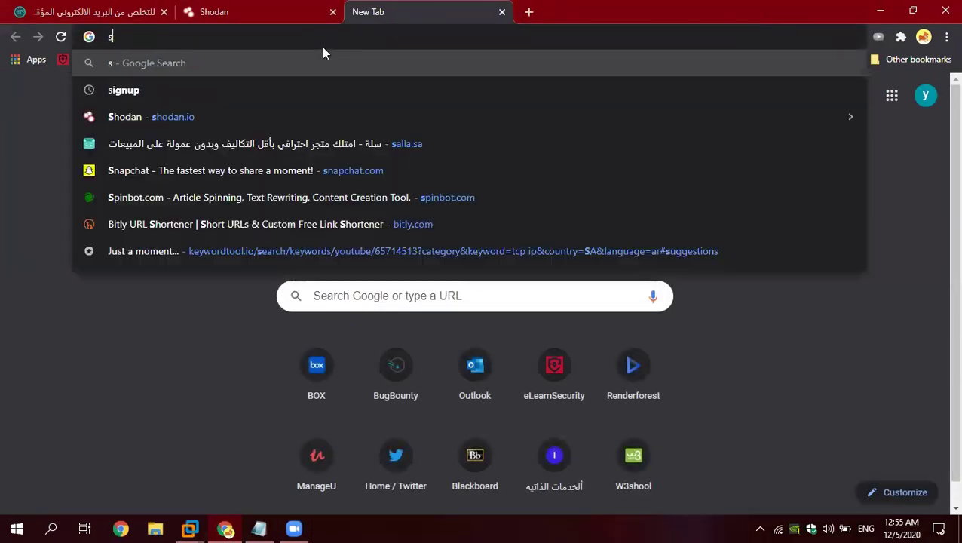
text(hodan.io)
click(302, 66)
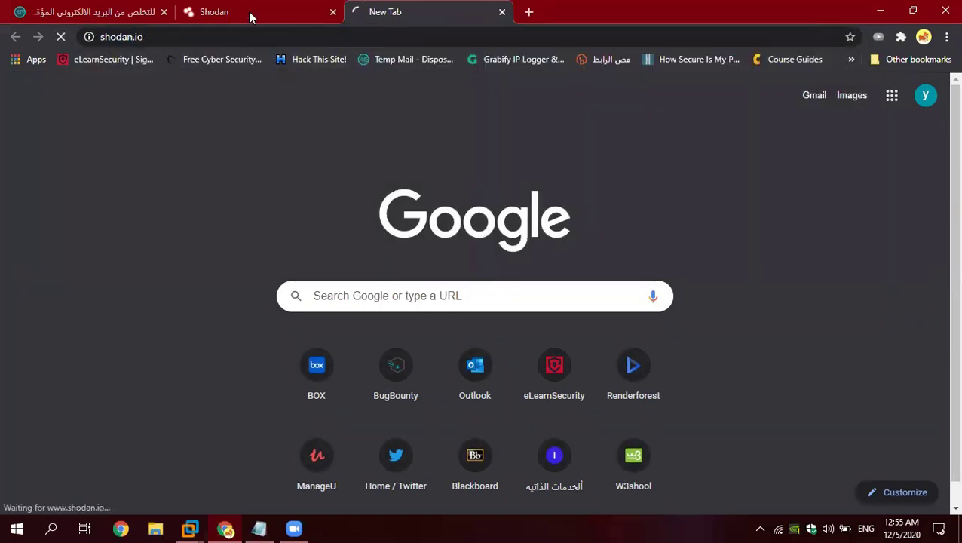
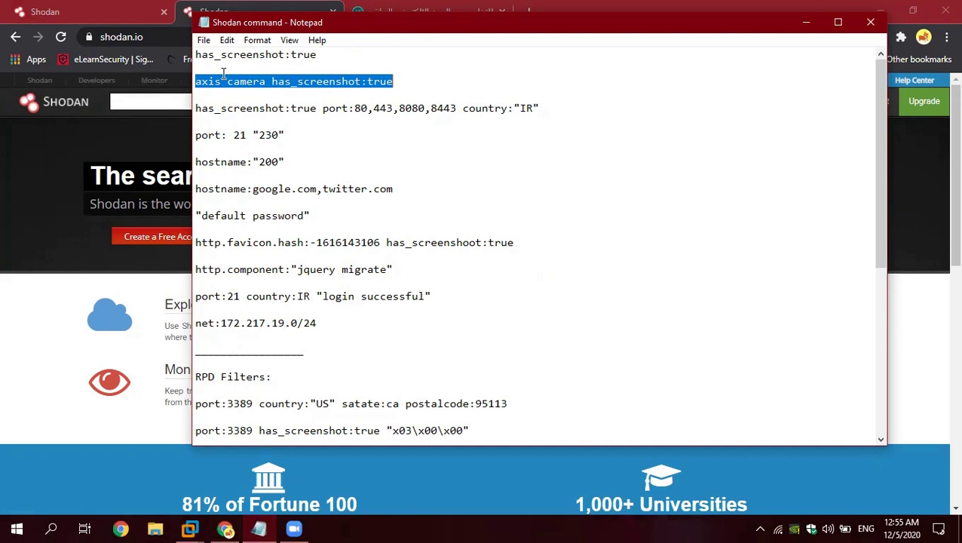
Step: Paste the query 'axis camera has_screenshot:true' into Shodan's search box and run it
click(147, 102)
text(axis camera has_screenshot:true)
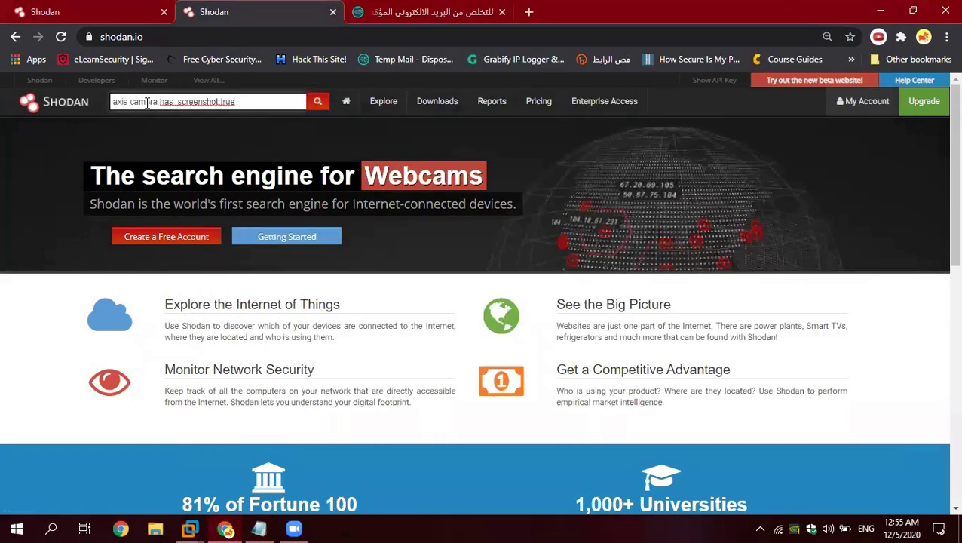
key(Return)
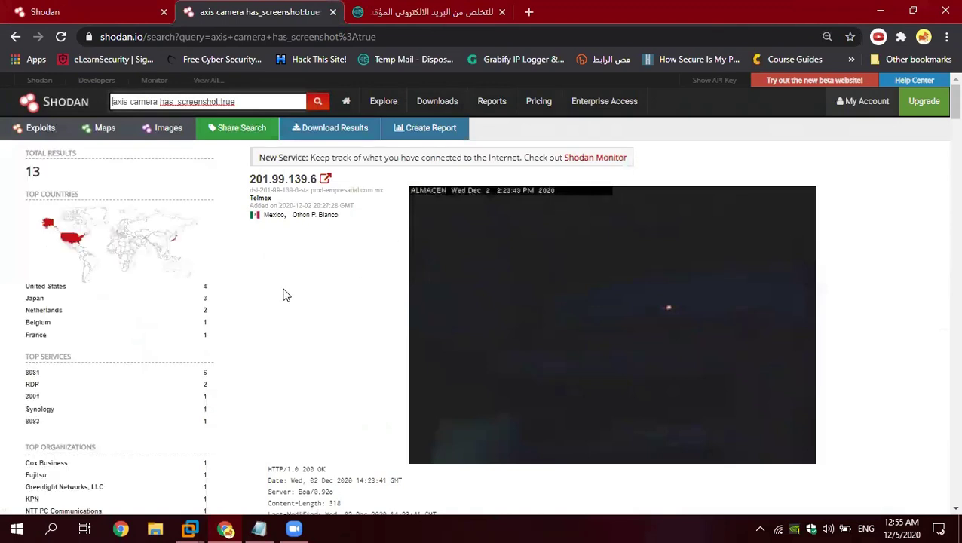
Step: Highlight and check the Total Results count of 13
drag(44, 173, 24, 176)
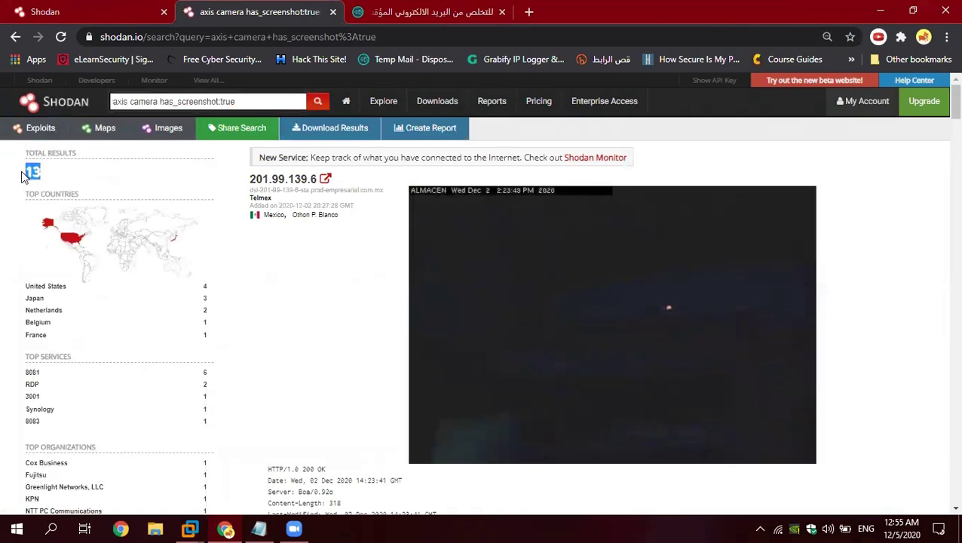
click(55, 181)
click(64, 179)
Step: Scroll through the camera screenshot results and return to the top
scroll(264, 249, down, 5)
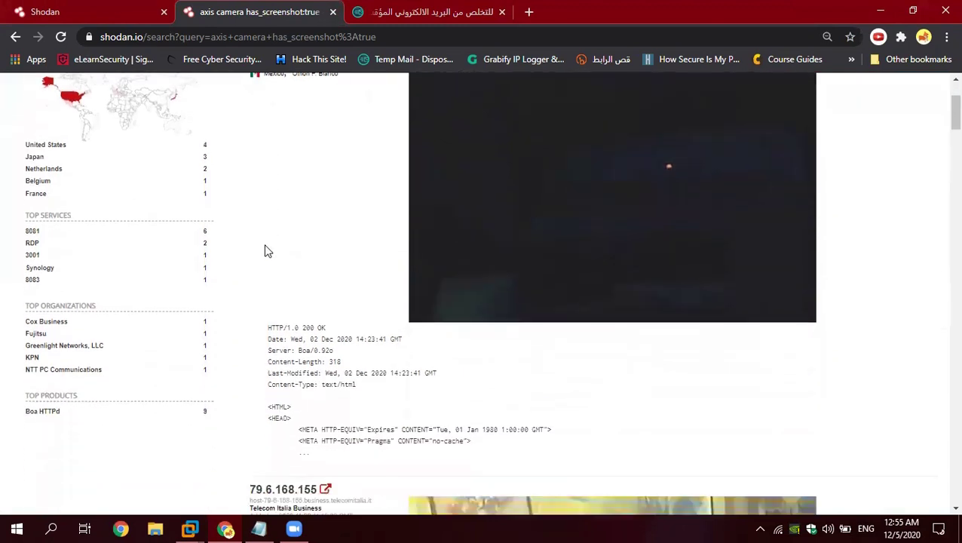
scroll(313, 250, down, 2)
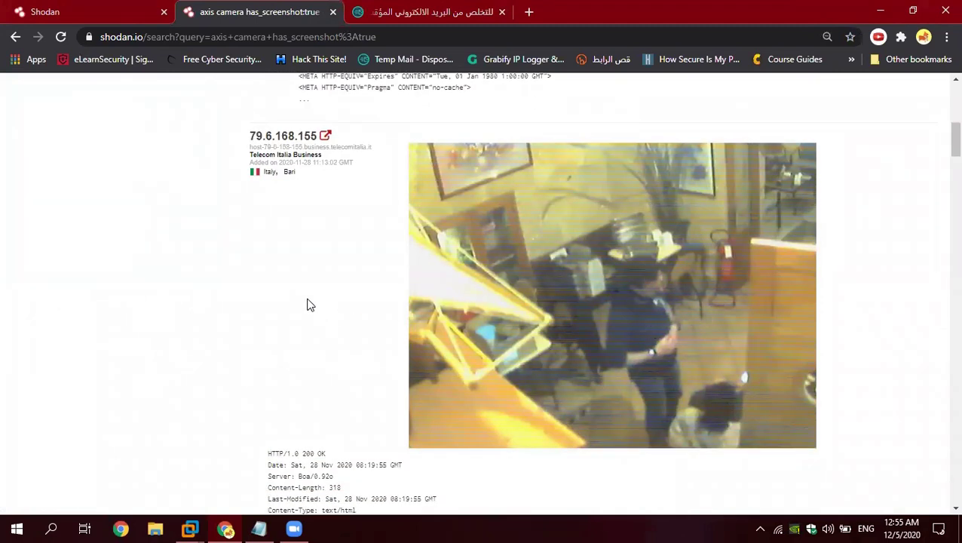
scroll(314, 302, down, 6)
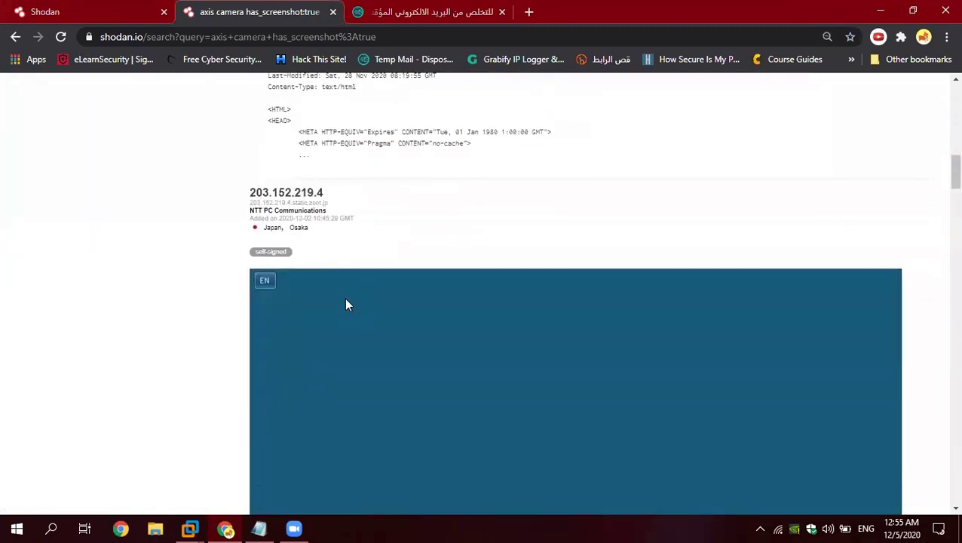
scroll(351, 294, down, 10)
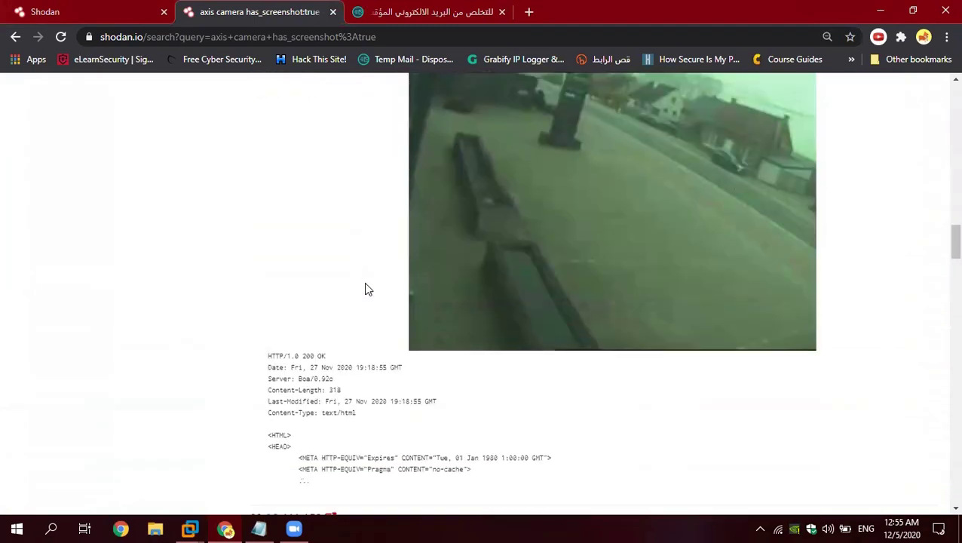
scroll(368, 285, down, 7)
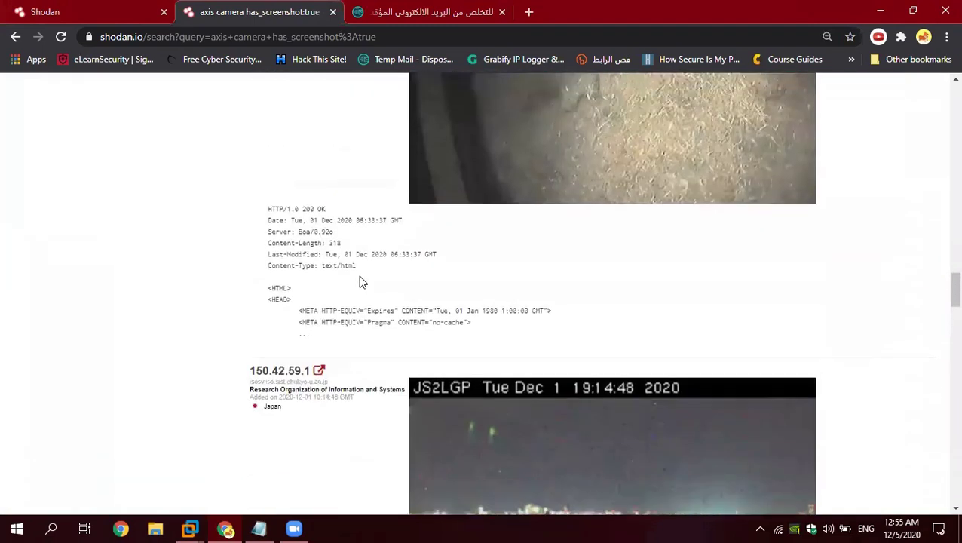
scroll(362, 278, up, 4)
scroll(362, 281, up, 20)
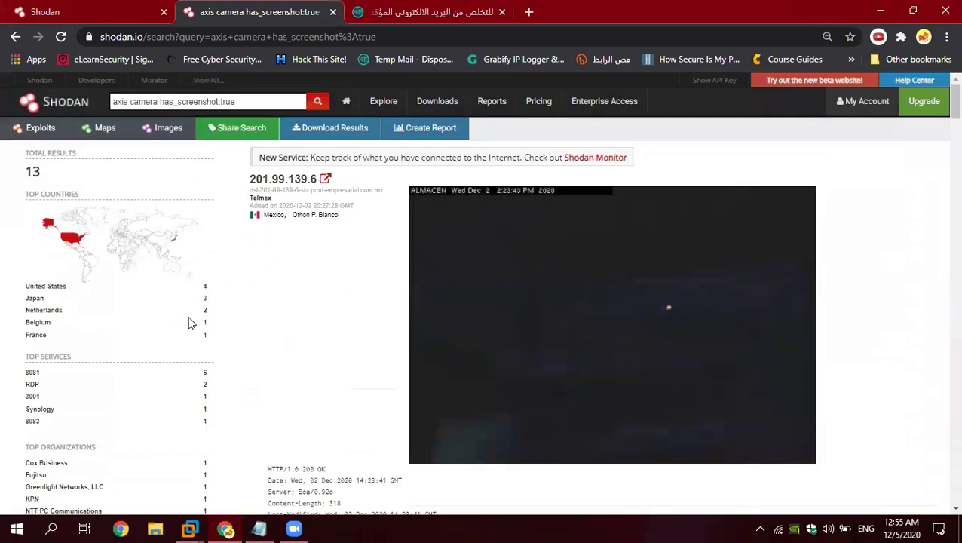
Step: Filter to country:"US" via Top Countries and browse the 4 remaining camera results
click(47, 287)
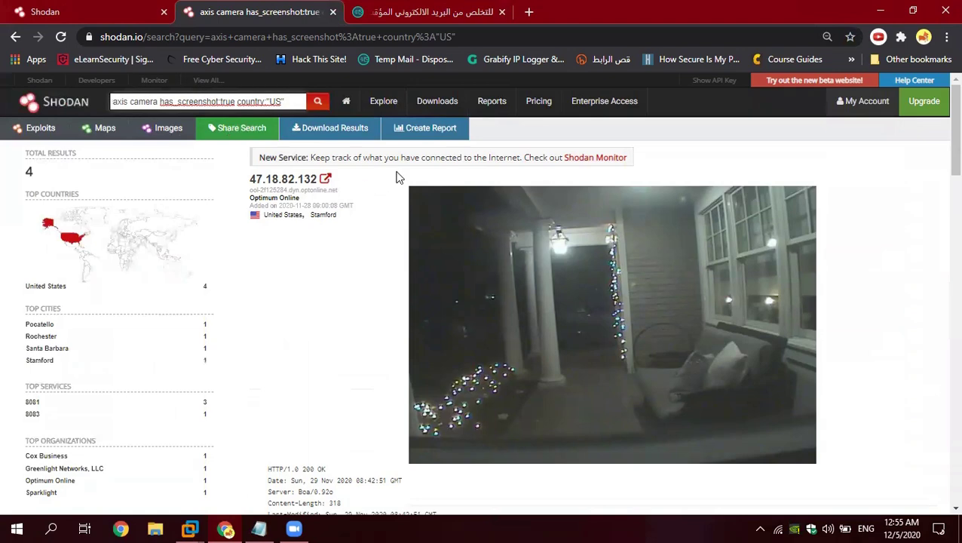
scroll(516, 309, down, 10)
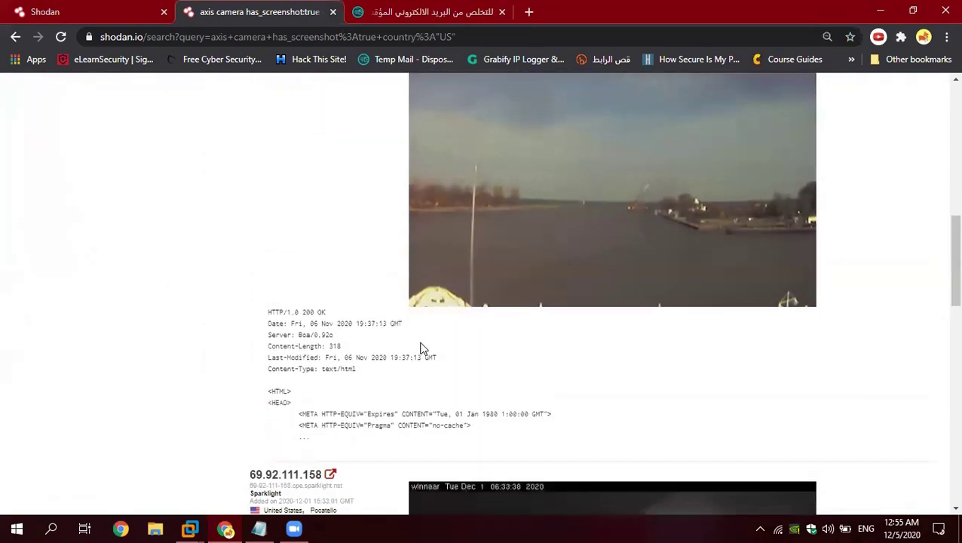
scroll(423, 348, up, 5)
scroll(377, 360, down, 10)
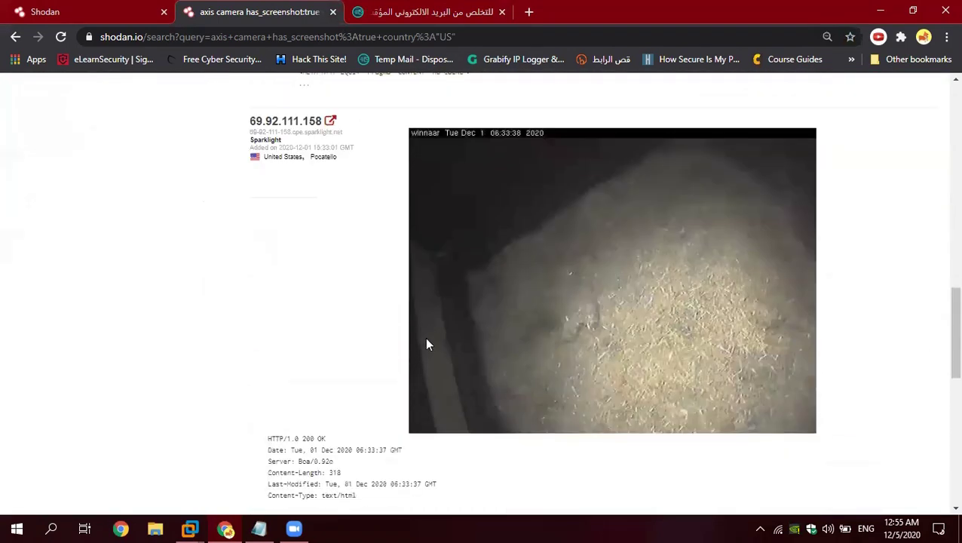
scroll(433, 296, down, 5)
scroll(444, 212, up, 8)
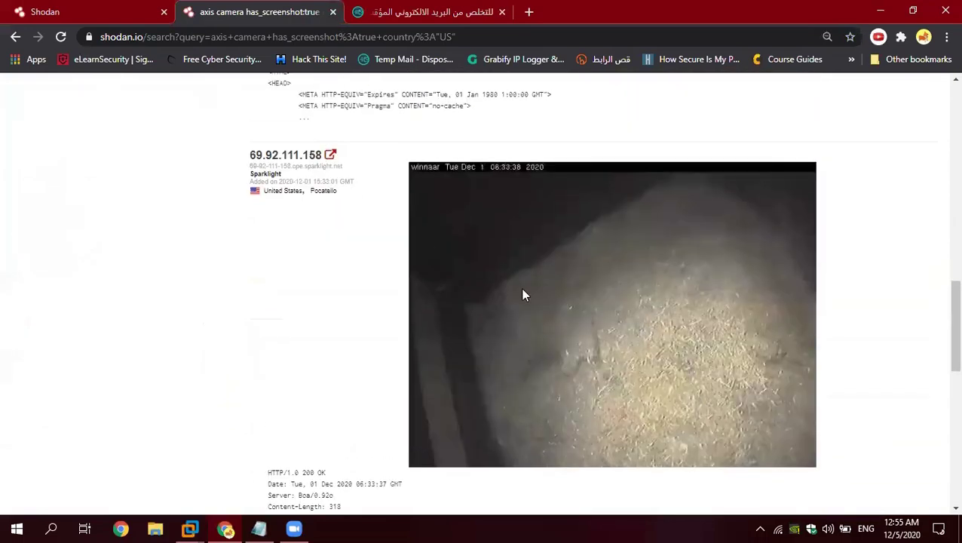
scroll(490, 262, down, 8)
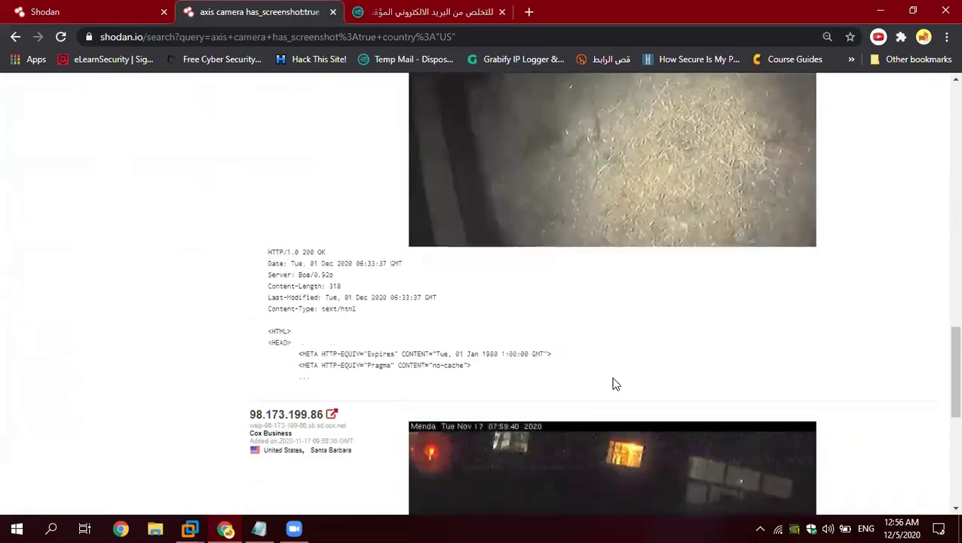